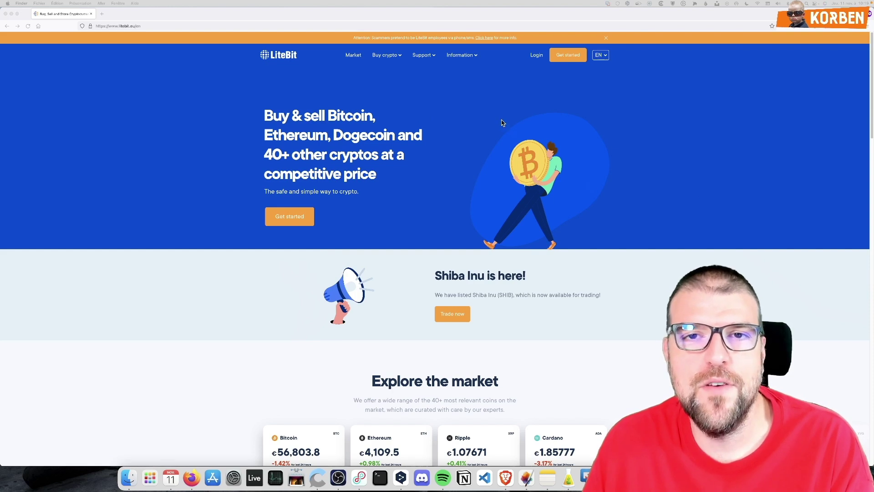
Switch the LiteBit homepage language from EN to FR
click(428, 122)
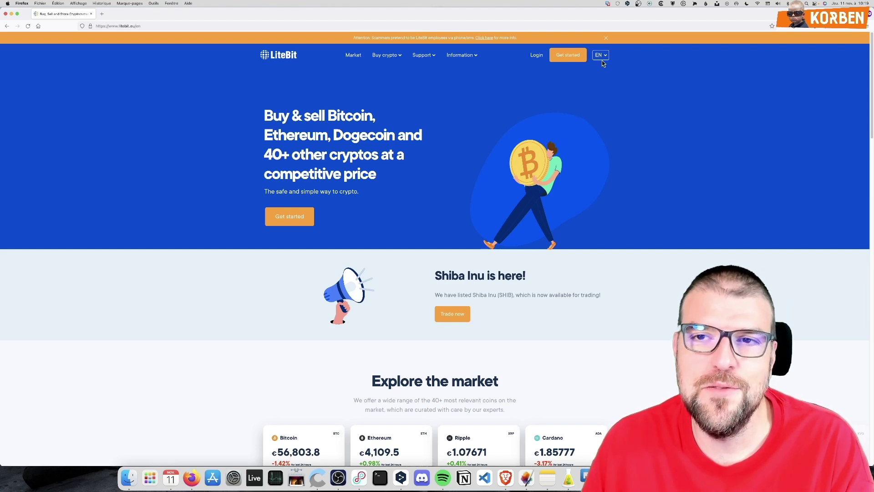
mouse_move(602, 57)
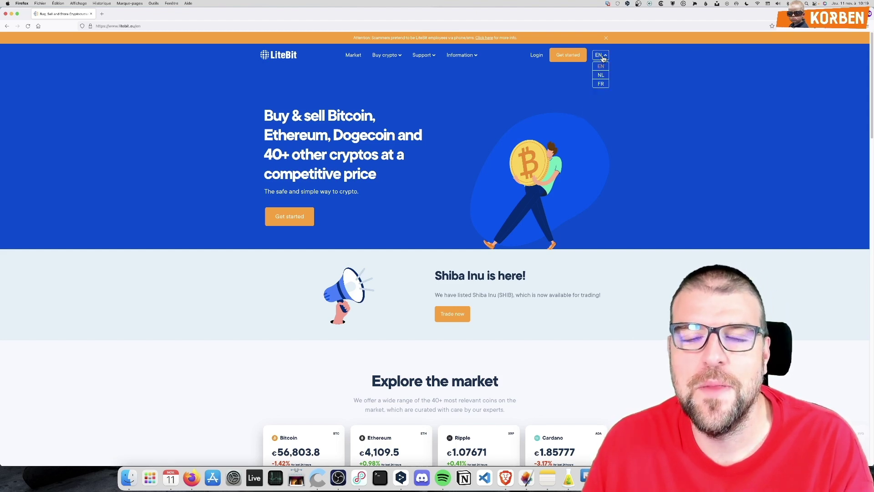
click(601, 84)
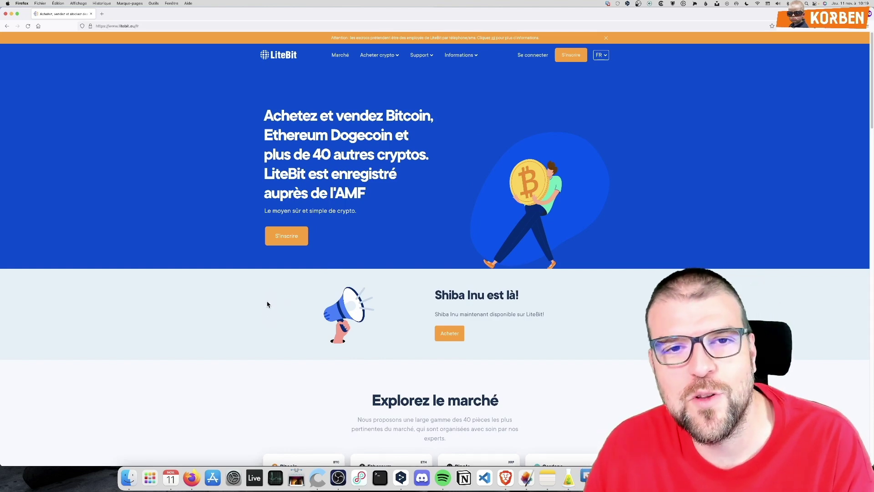
scroll(265, 296, down, 10)
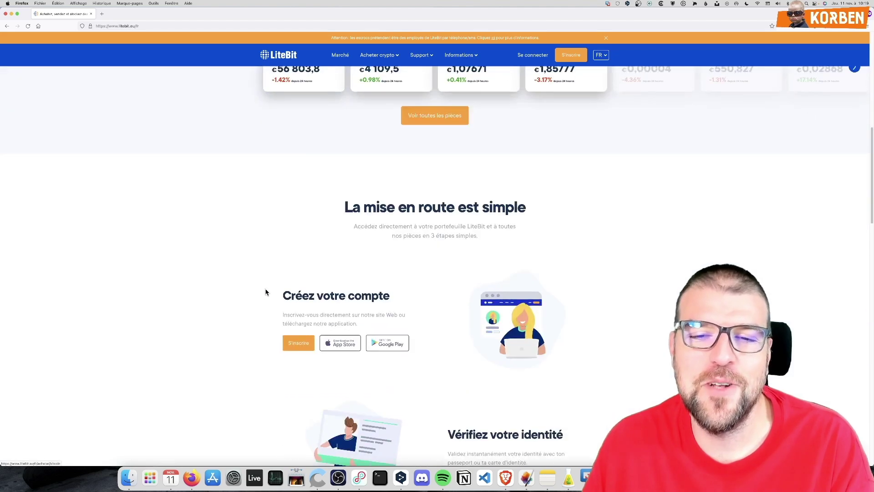
scroll(267, 292, up, 10)
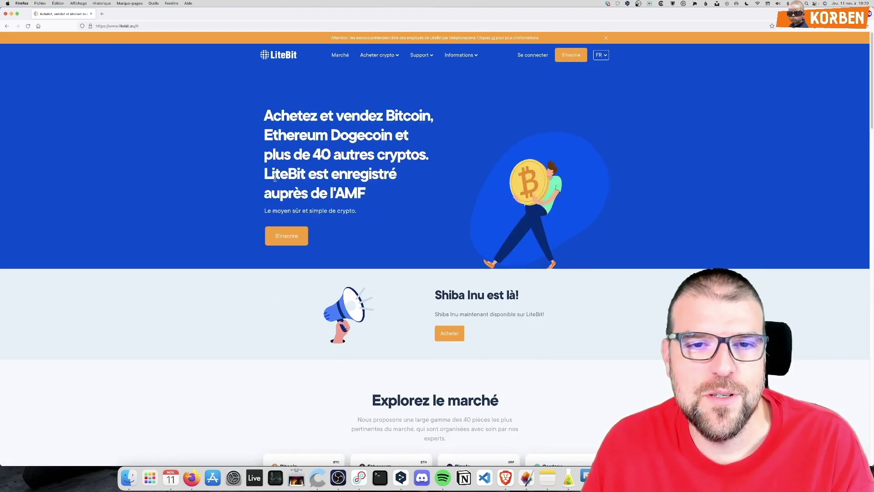
Highlight 'AMF' in the French headline and scroll through the homepage
drag(380, 200, 336, 193)
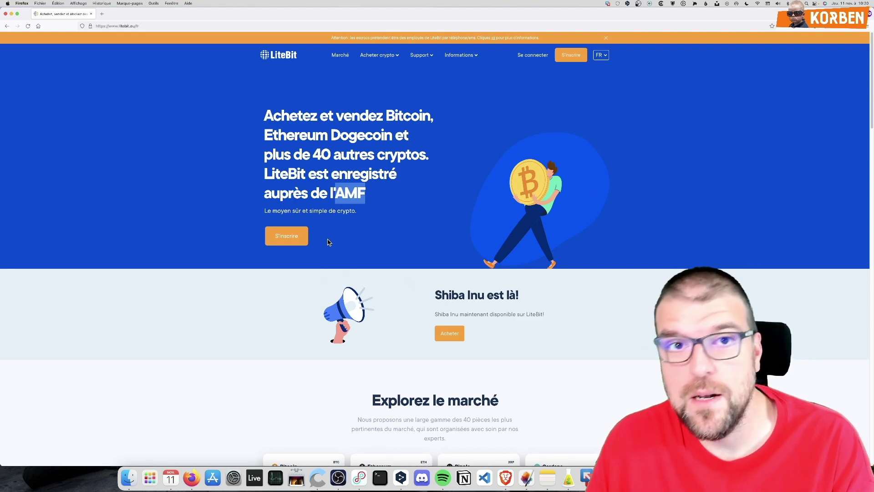
scroll(314, 254, down, 5)
scroll(315, 254, up, 5)
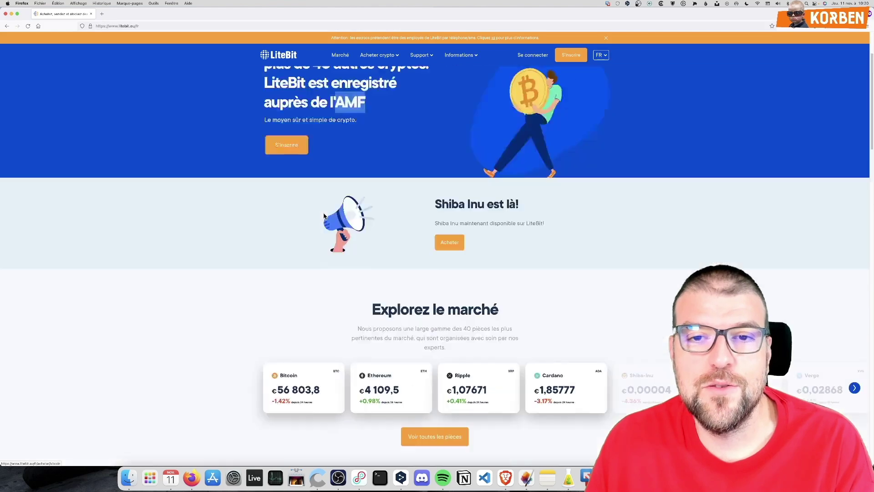
scroll(315, 222, down, 10)
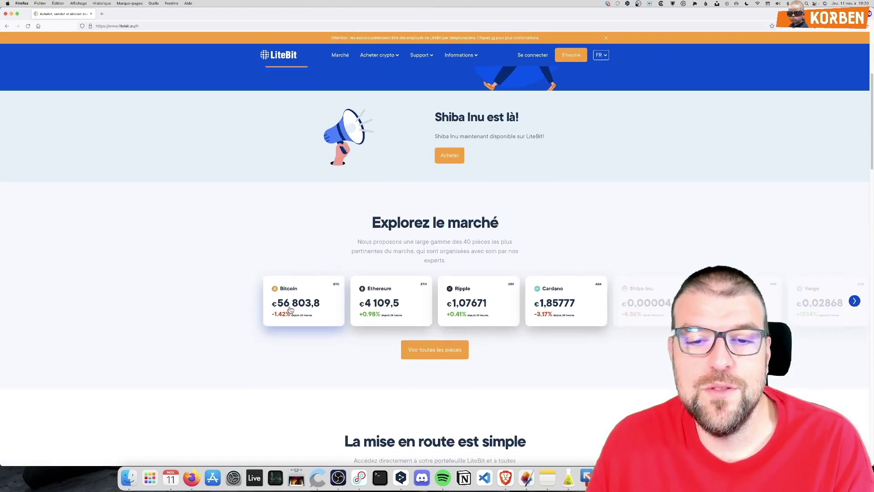
scroll(402, 363, down, 8)
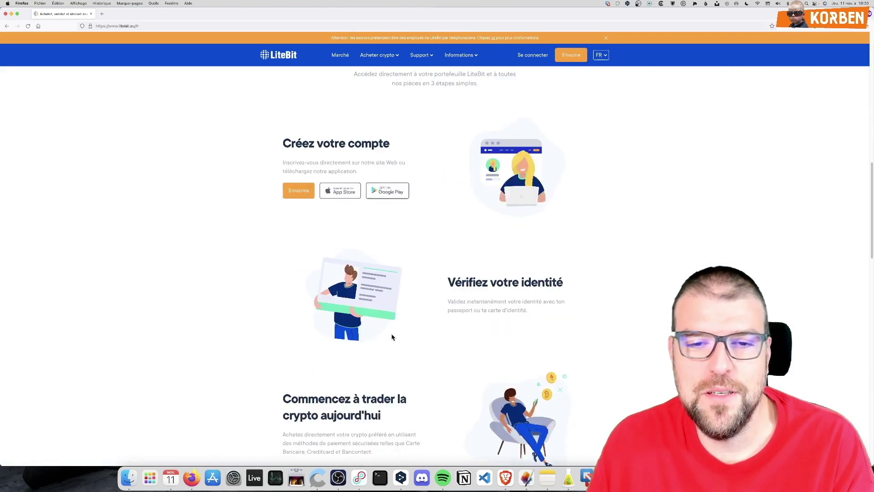
scroll(521, 319, up, 6)
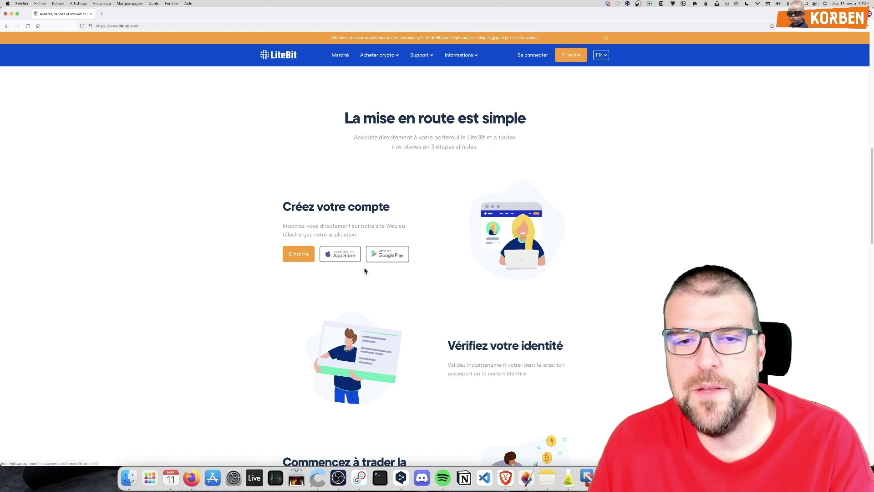
scroll(362, 271, down, 4)
scroll(363, 273, up, 15)
scroll(373, 258, down, 5)
scroll(382, 268, up, 5)
scroll(396, 273, down, 1)
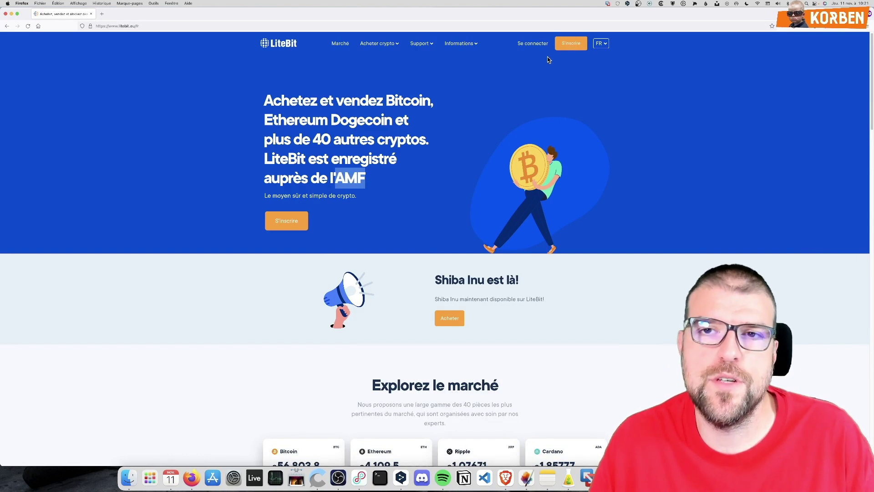
Open the S'inscrire sign-up form, zoom in, and focus the Mot de passe field
click(570, 47)
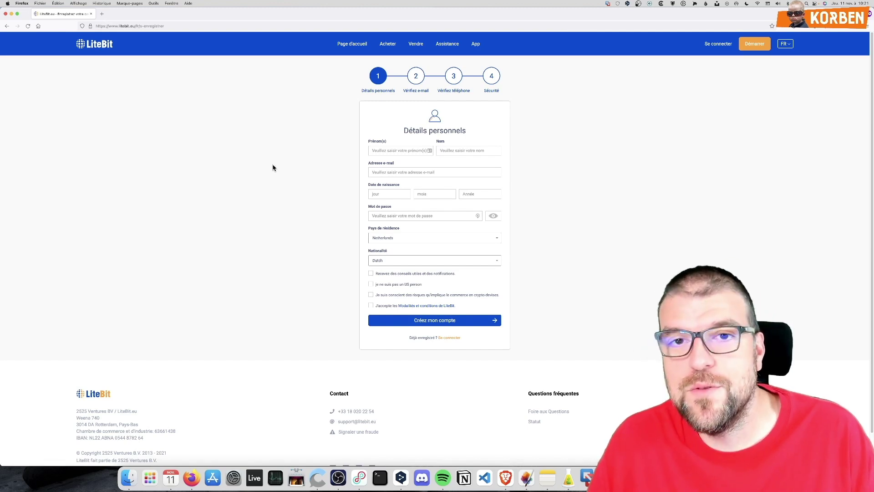
key(super+plus)
key(super+plus)
key(super+plus)
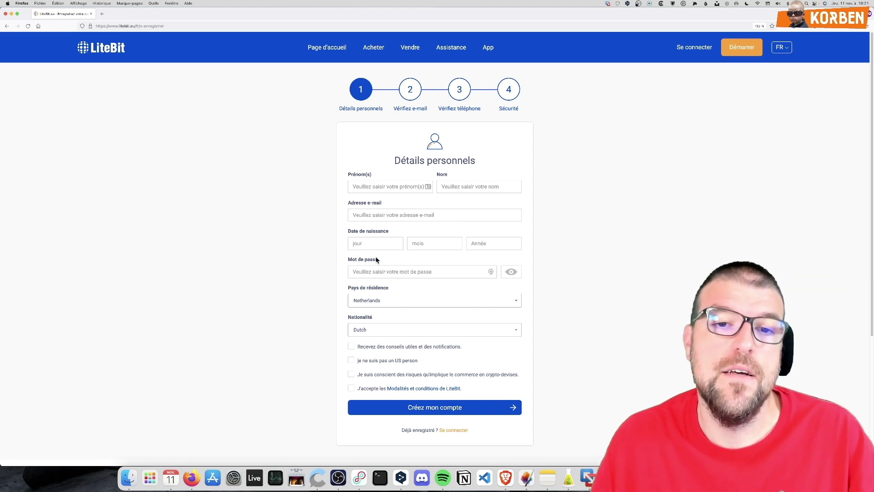
click(371, 272)
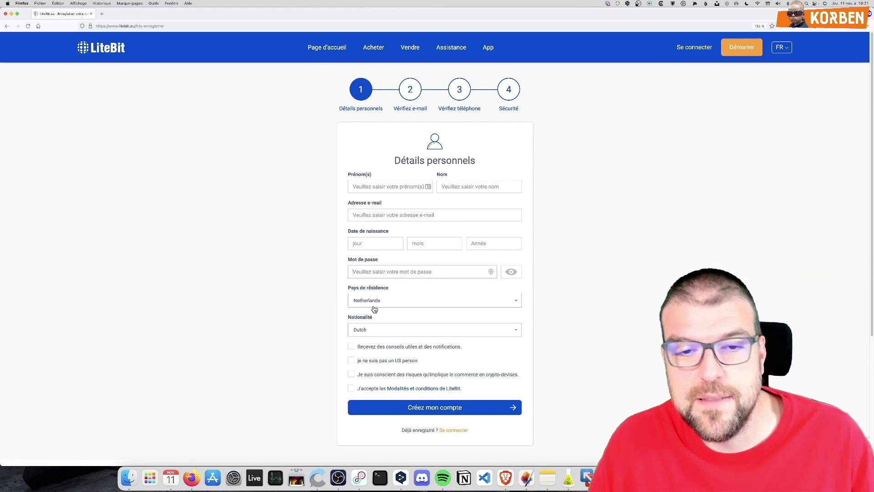
Set Nationalité to French and tick the US-person, crypto-risk and terms boxes
click(371, 330)
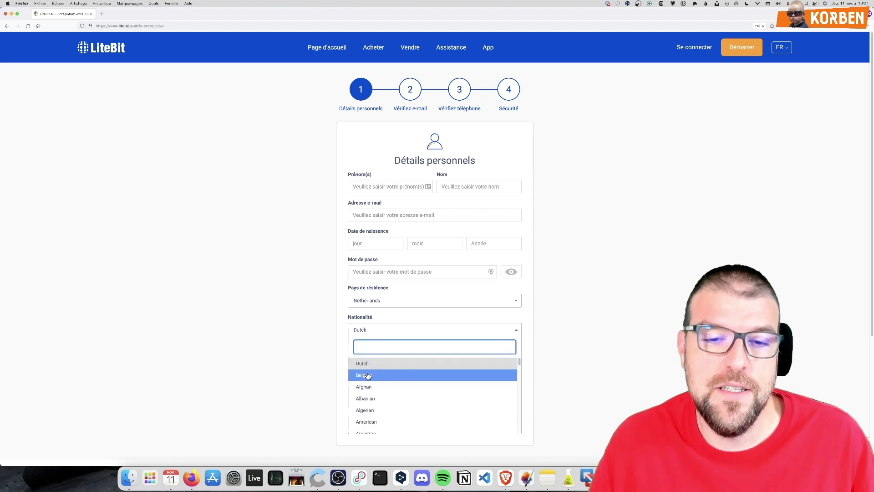
text(fr)
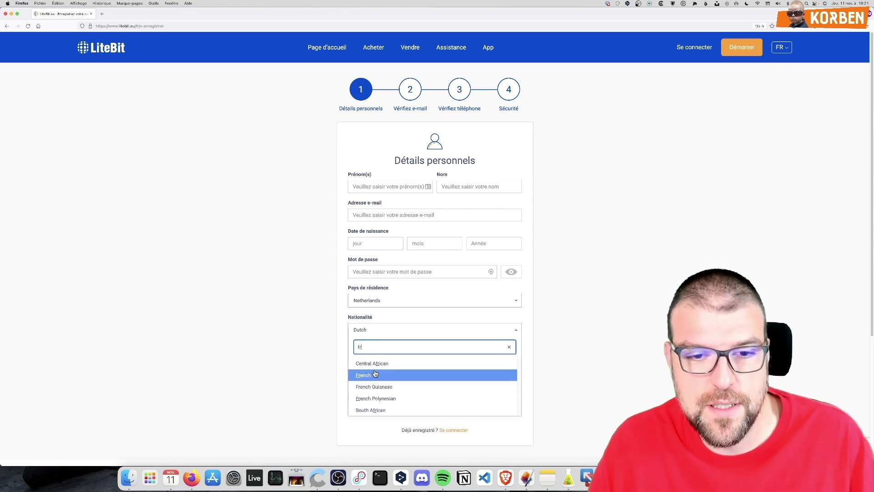
click(373, 374)
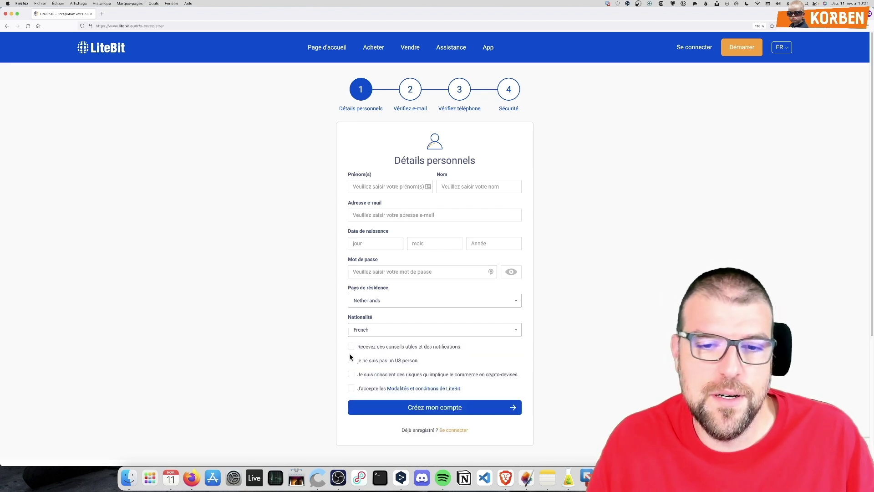
click(351, 361)
click(350, 375)
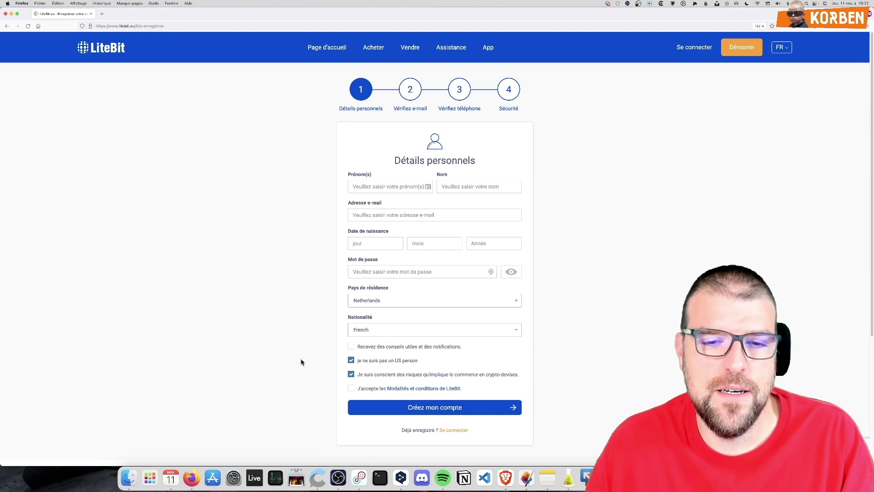
click(351, 389)
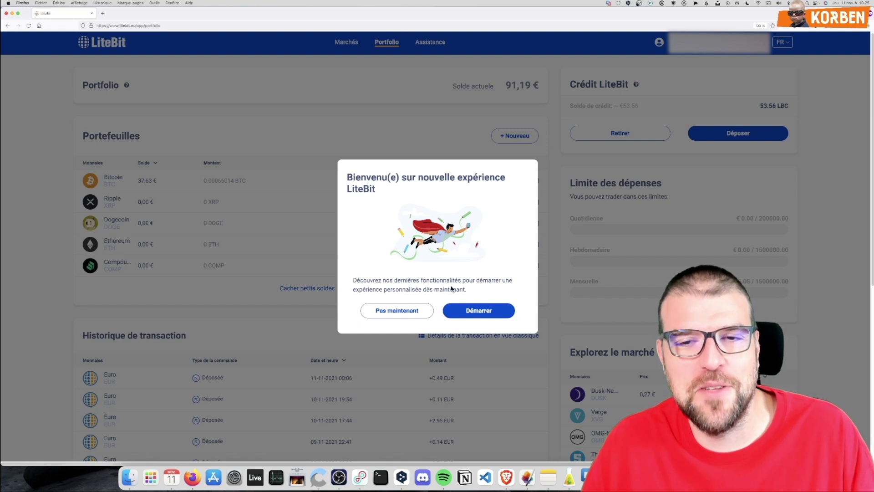
Run the new-experience tour from Démarrer through each Suivant step to Finir
click(462, 311)
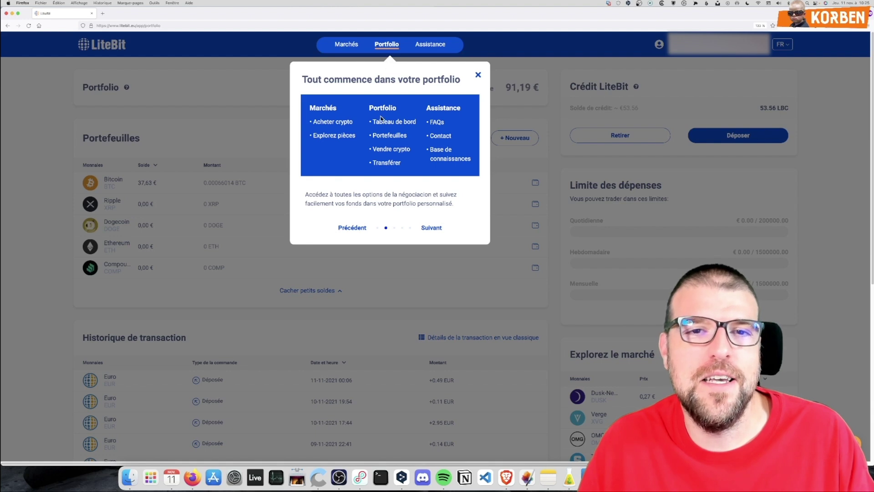
click(430, 228)
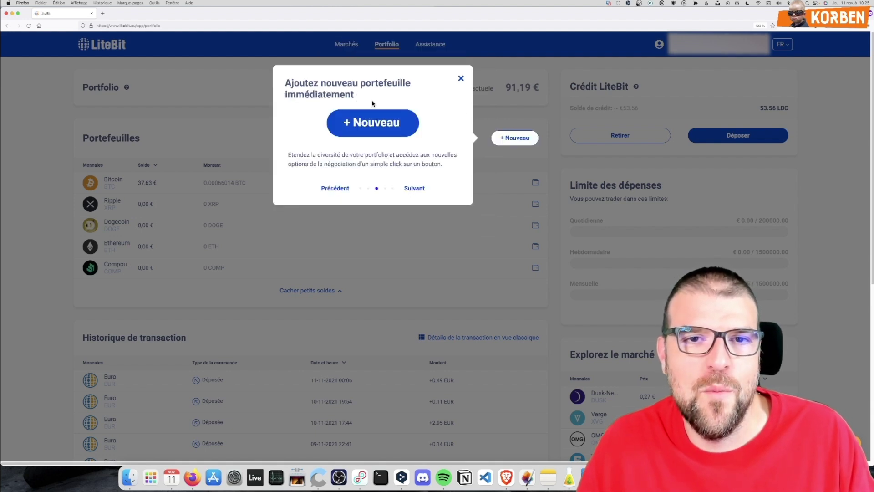
click(416, 189)
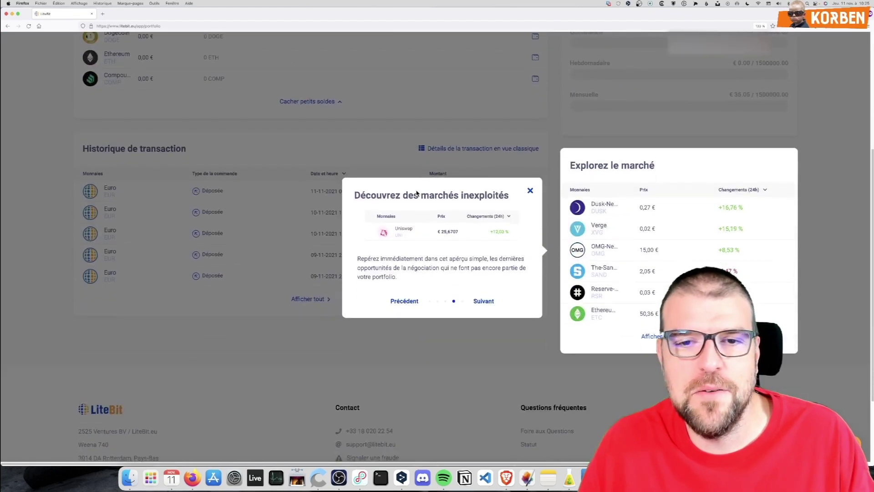
click(480, 301)
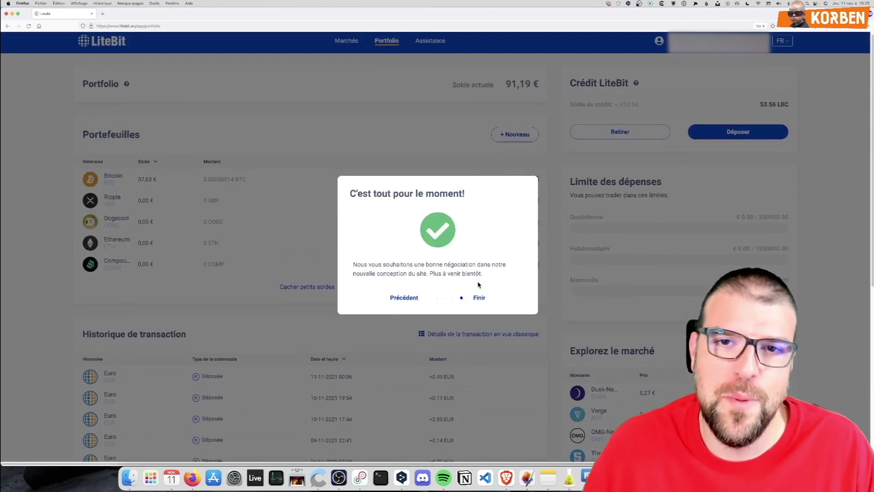
click(477, 300)
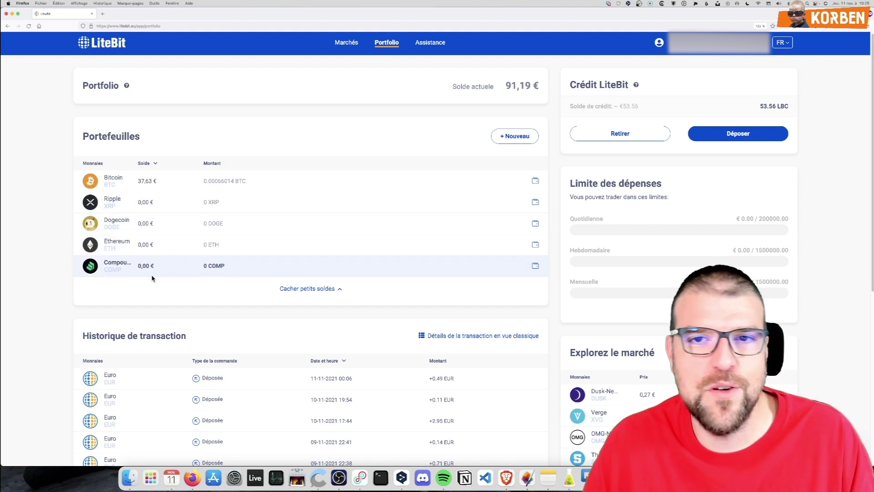
Highlight the portfolio balance and scroll through the Portfolio page
drag(506, 84, 530, 87)
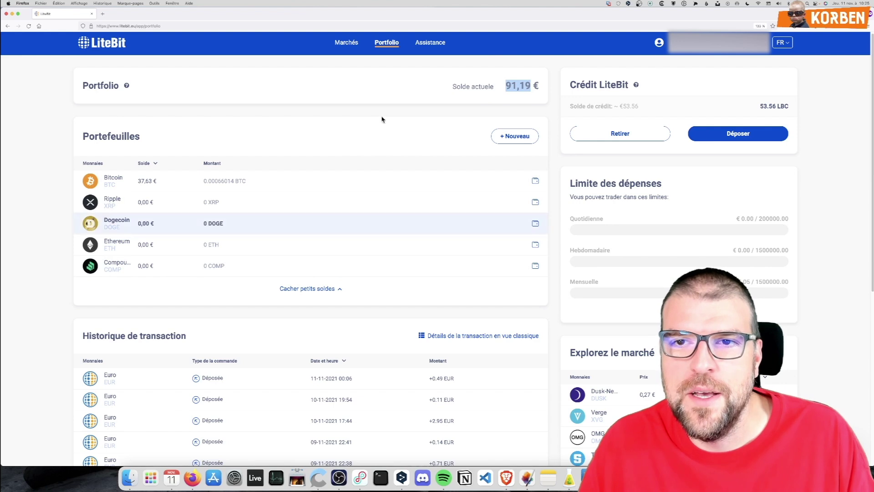
click(672, 92)
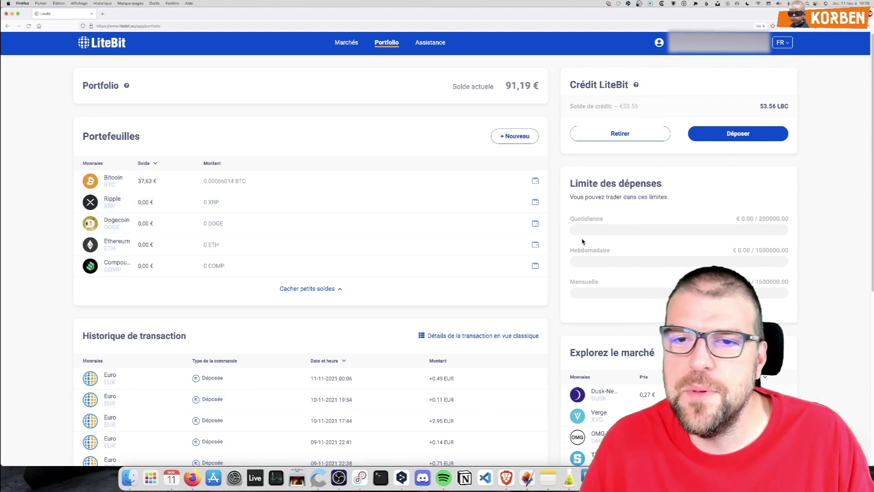
scroll(646, 279, down, 3)
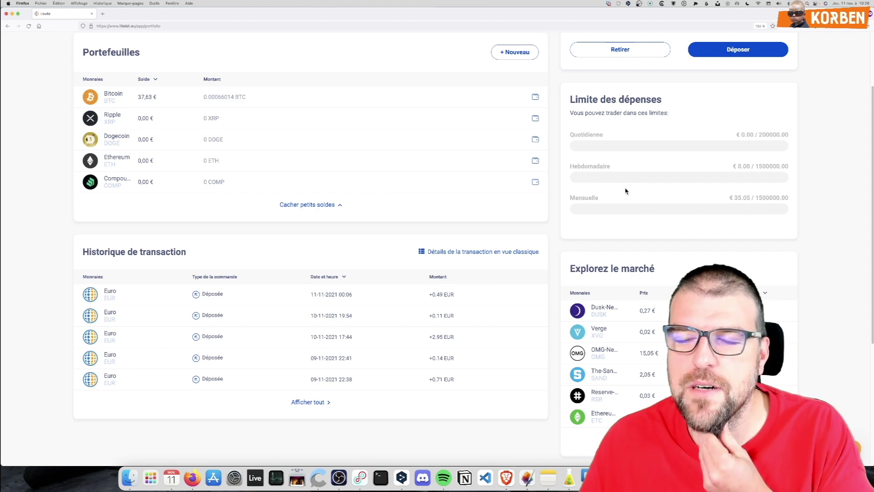
scroll(626, 192, up, 1)
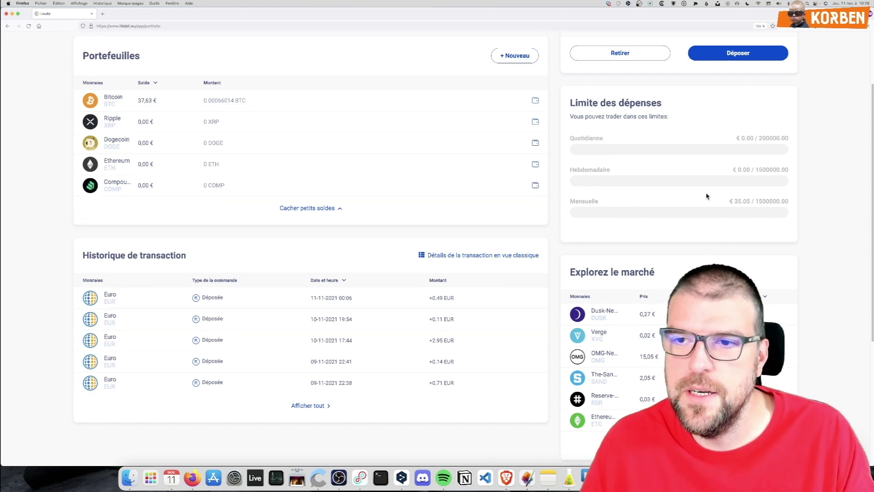
Highlight the 200000.00 daily and monthly spending limits, then reload the portfolio via the logo
drag(759, 136, 777, 145)
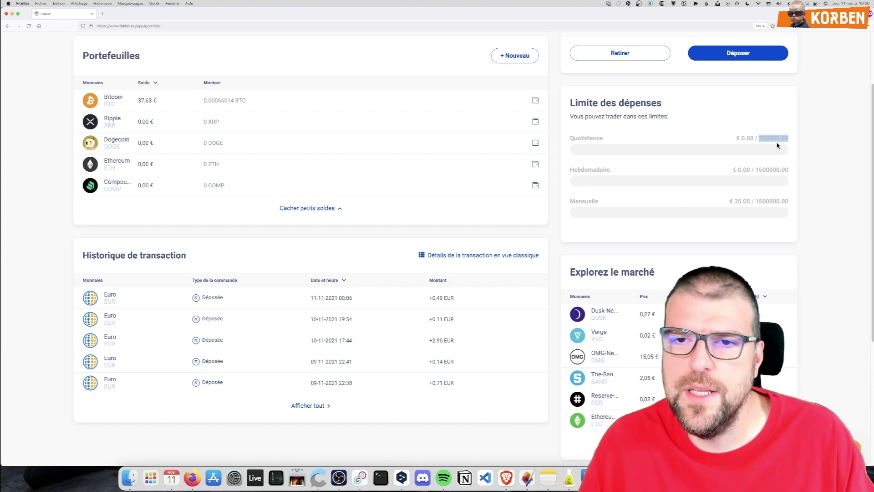
drag(756, 201, 762, 202)
click(798, 199)
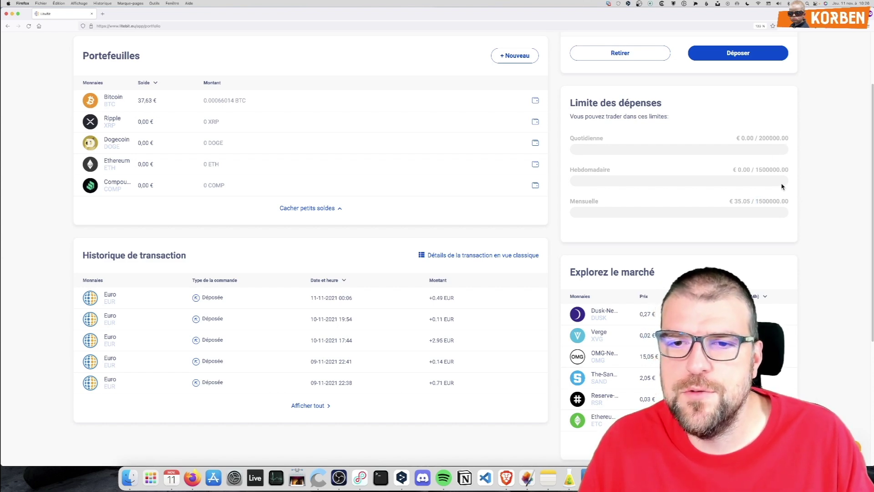
scroll(773, 183, down, 2)
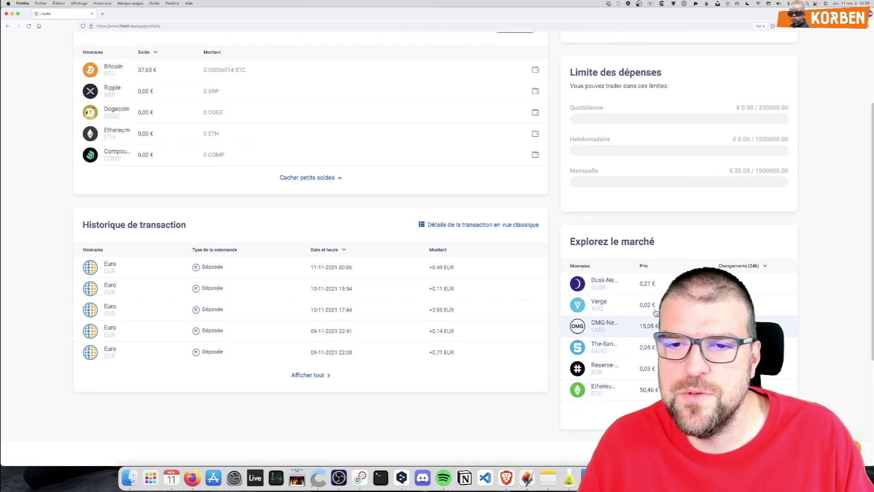
scroll(630, 401, down, 3)
scroll(600, 357, up, 5)
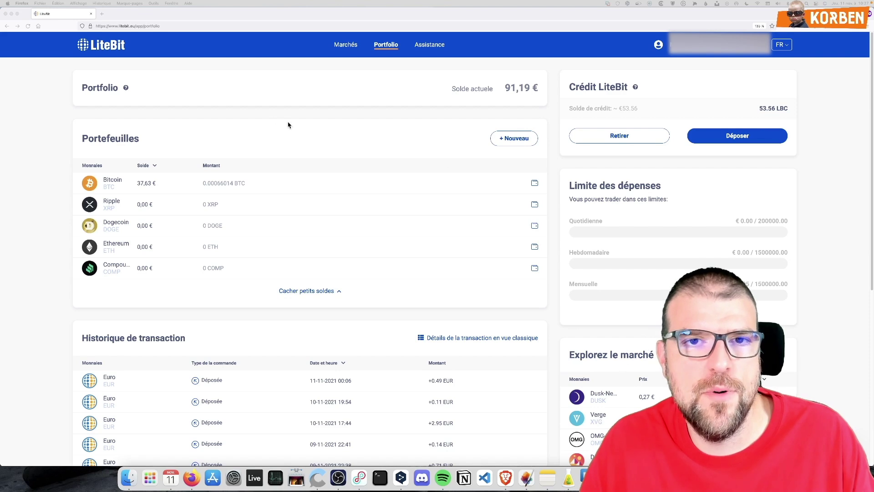
click(341, 47)
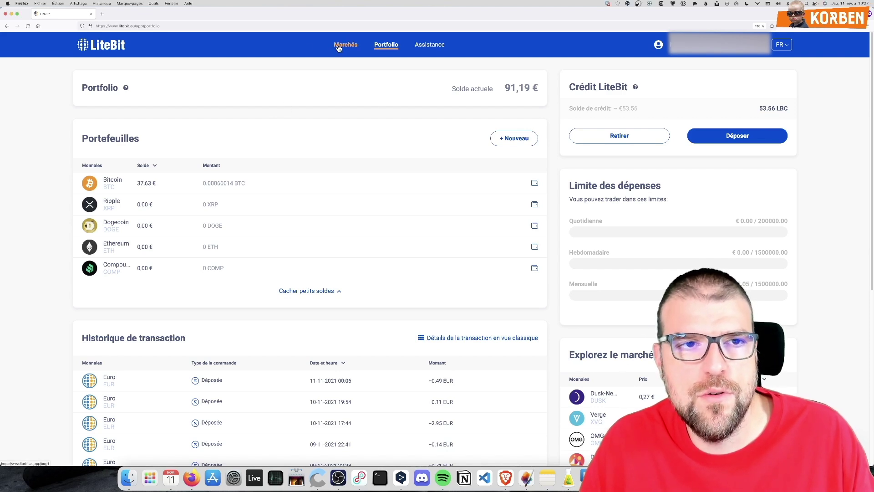
click(100, 44)
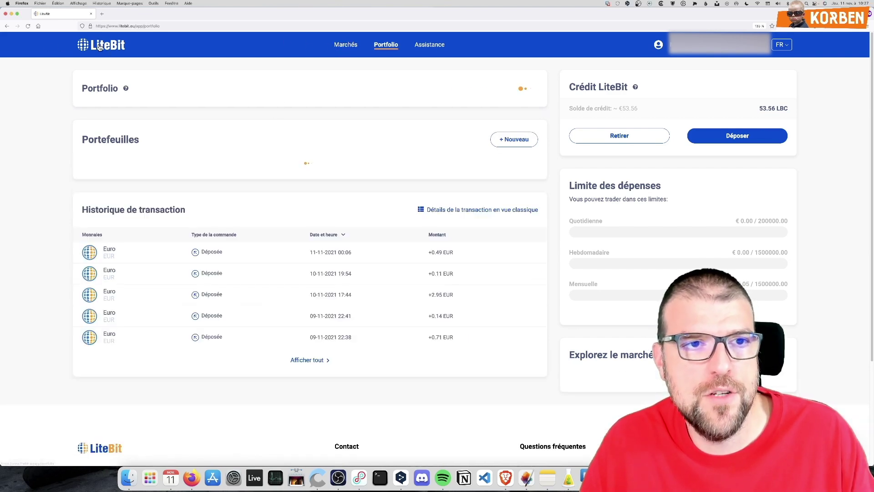
Open the Marchés page and scroll down its market overview
click(344, 45)
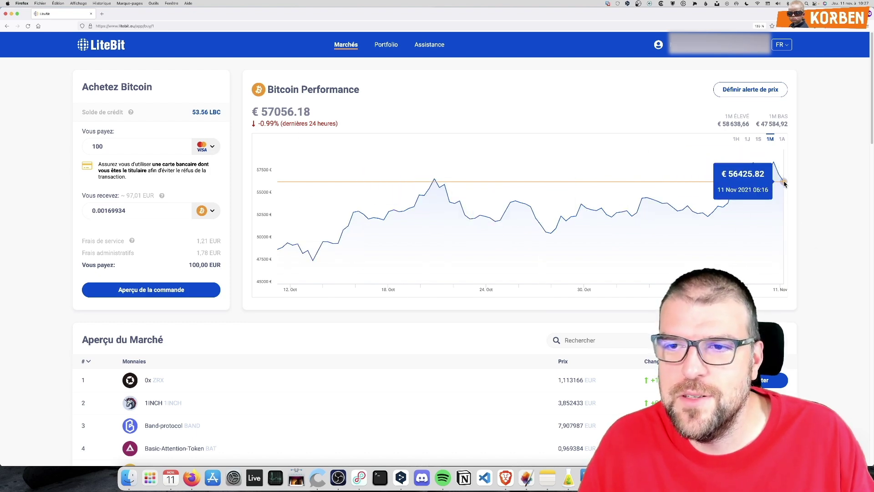
scroll(257, 236, down, 3)
scroll(136, 240, down, 10)
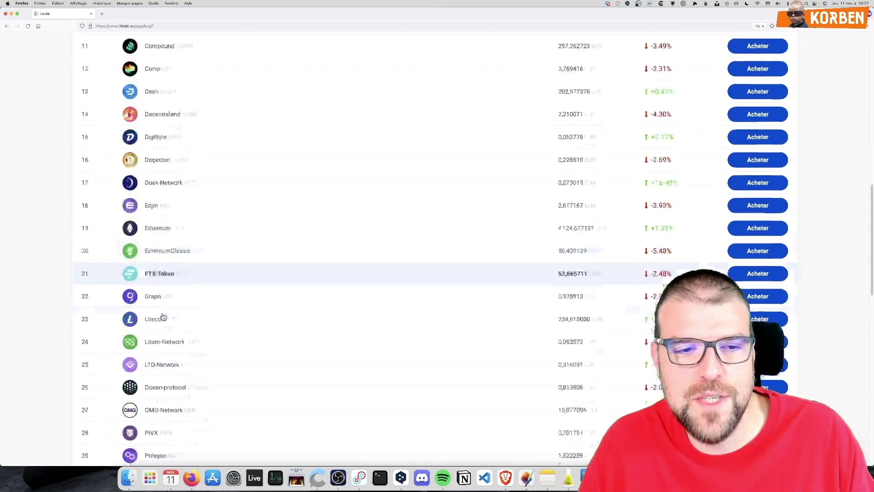
scroll(164, 317, down, 15)
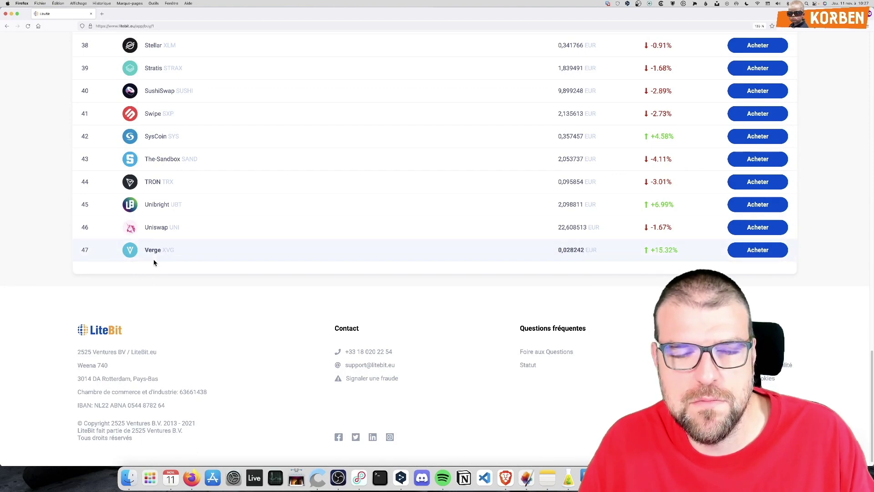
scroll(153, 262, up, 3)
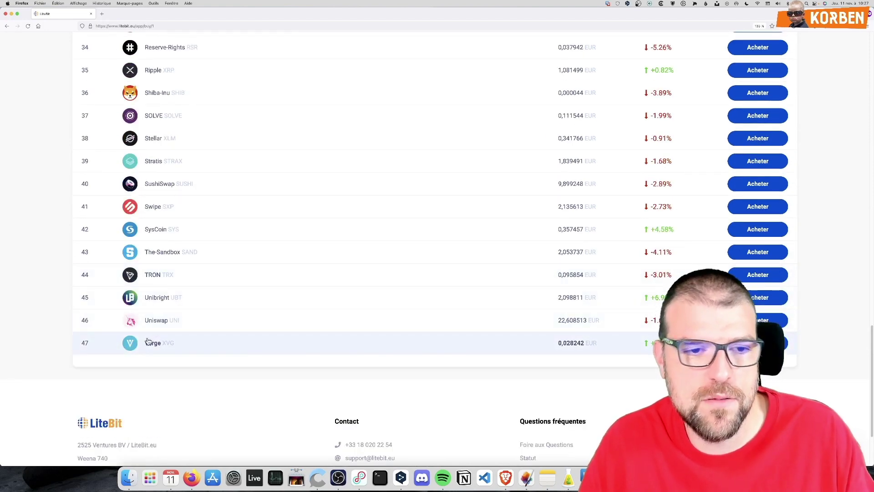
scroll(138, 349, up, 15)
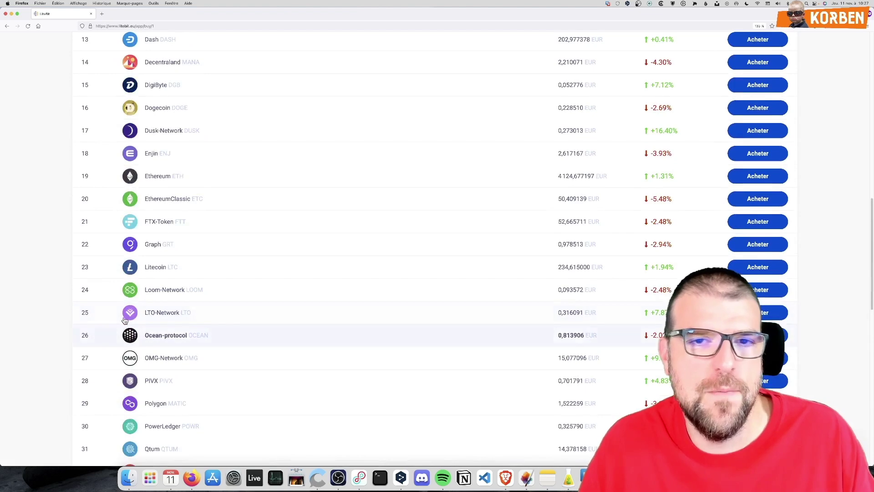
scroll(106, 320, up, 6)
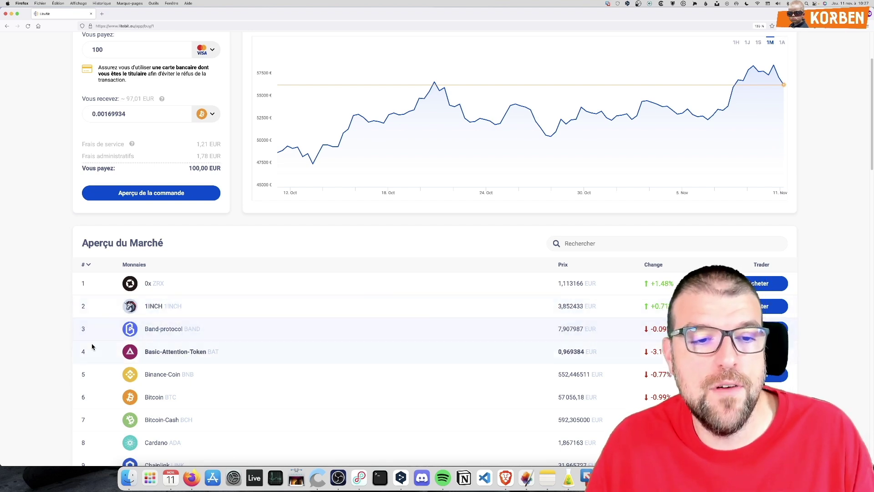
scroll(114, 321, down, 5)
scroll(114, 321, down, 2)
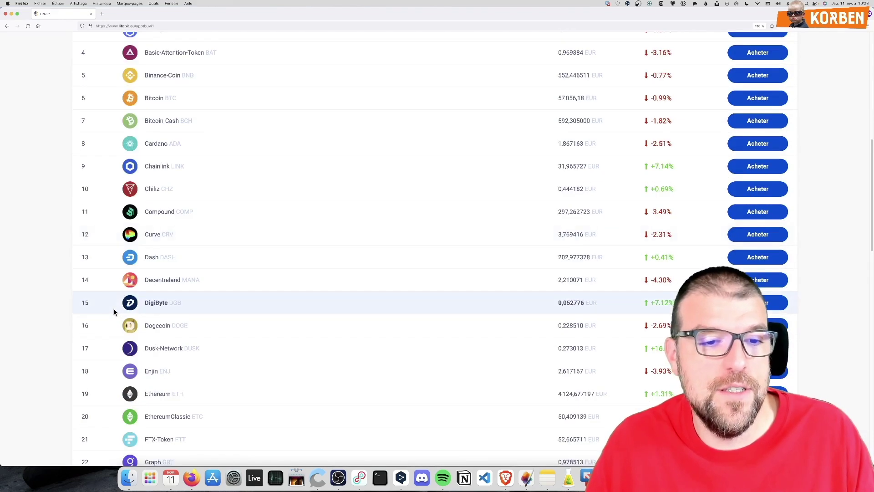
scroll(271, 348, down, 4)
scroll(268, 342, down, 5)
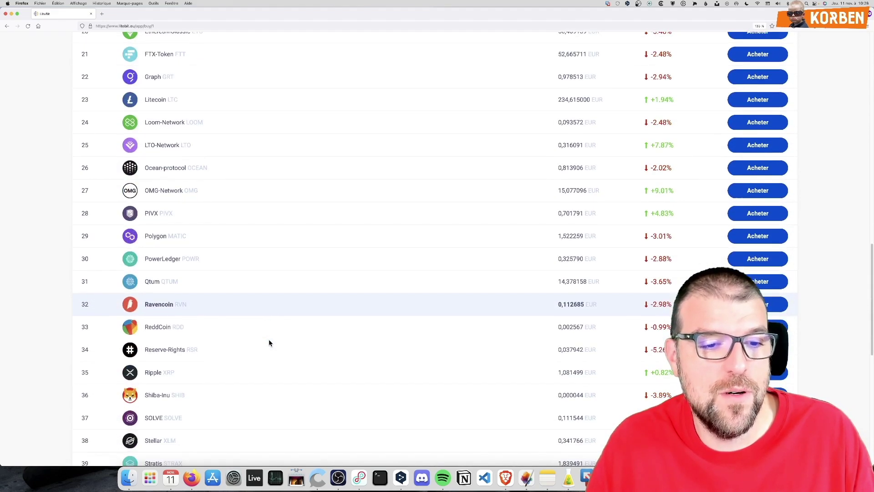
scroll(158, 398, down, 1)
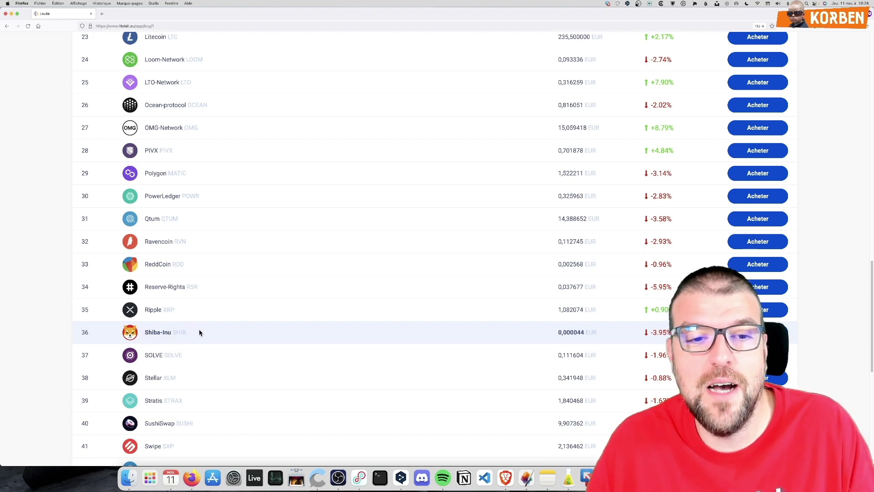
scroll(196, 334, up, 10)
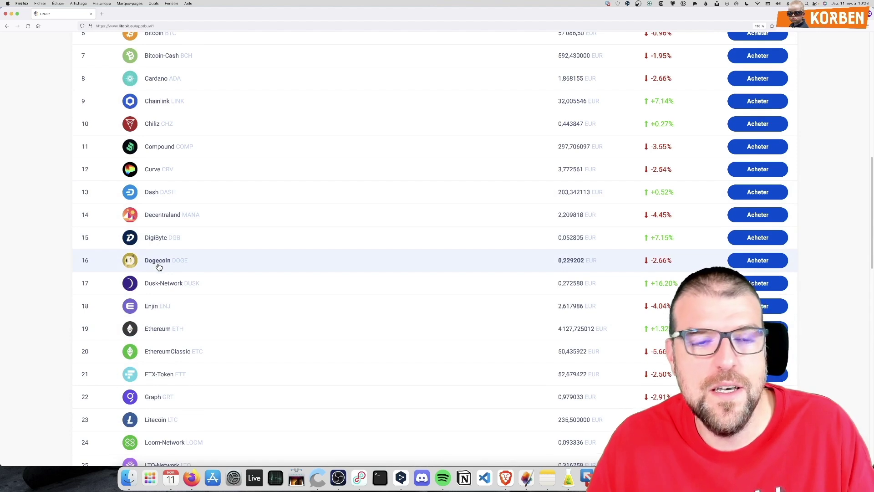
scroll(160, 265, down, 10)
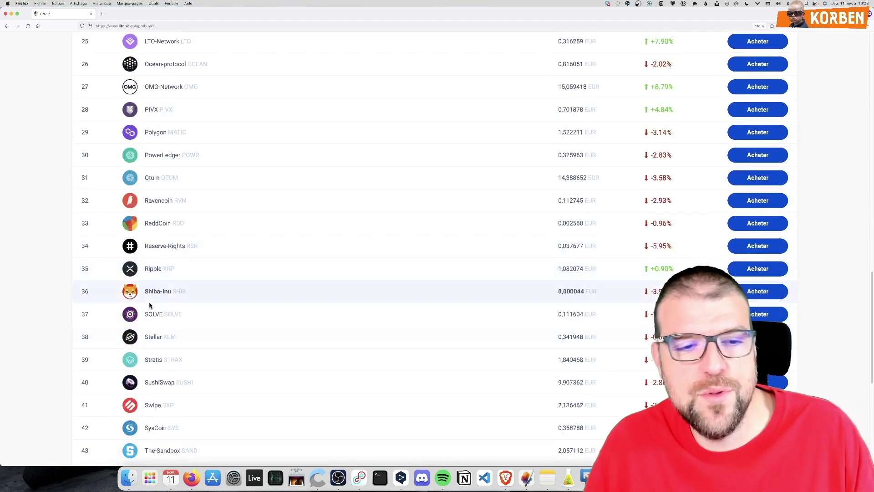
scroll(150, 305, down, 3)
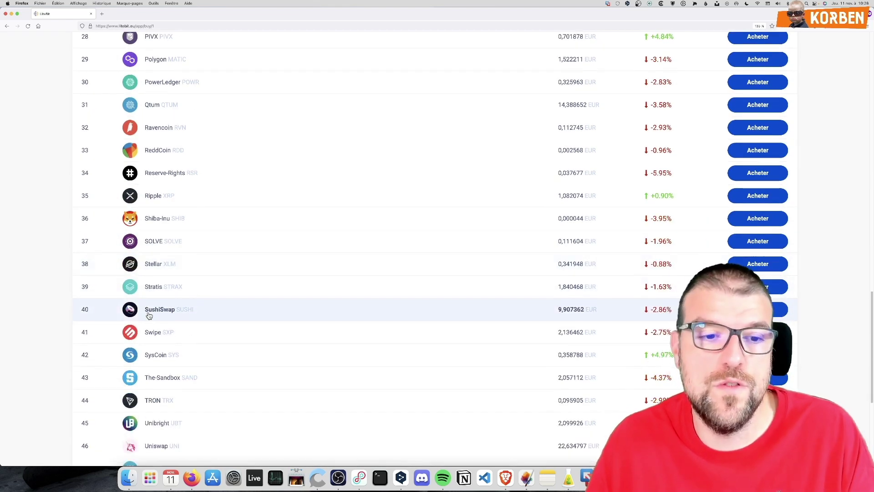
scroll(149, 315, down, 3)
scroll(152, 294, up, 8)
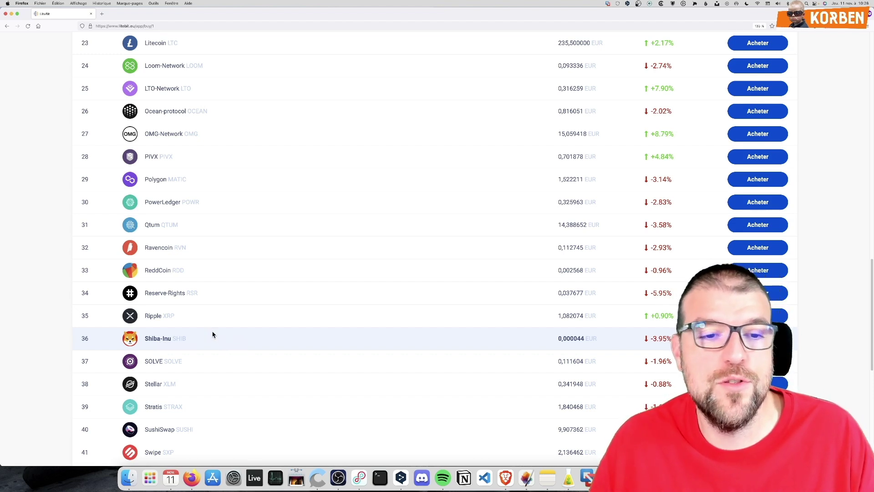
scroll(213, 337, up, 10)
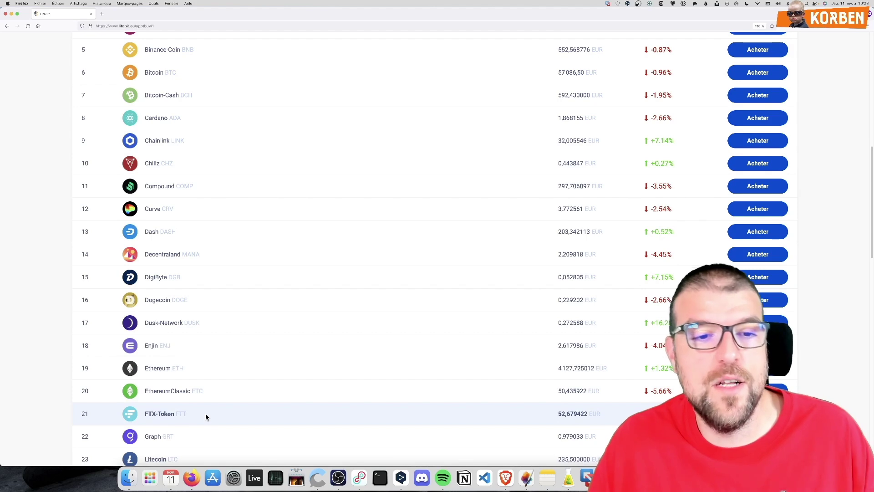
scroll(234, 425, up, 4)
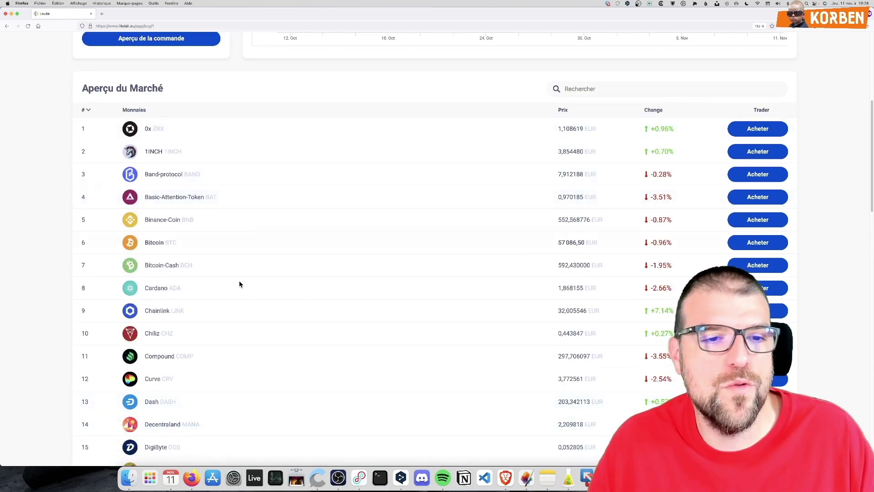
scroll(223, 374, down, 5)
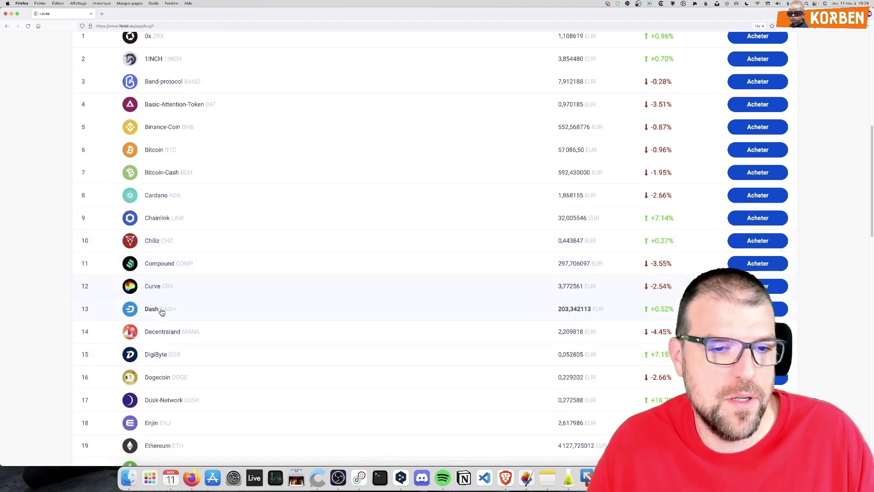
scroll(190, 371, down, 8)
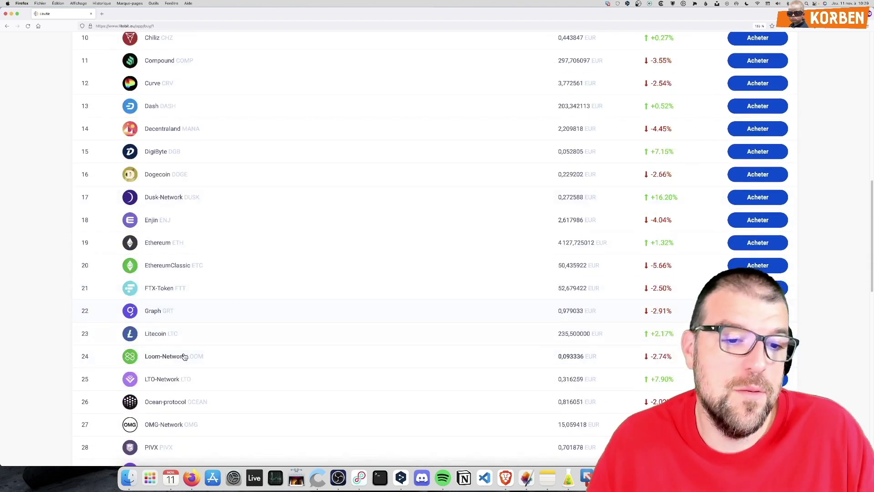
scroll(193, 360, down, 7)
scroll(191, 356, down, 3)
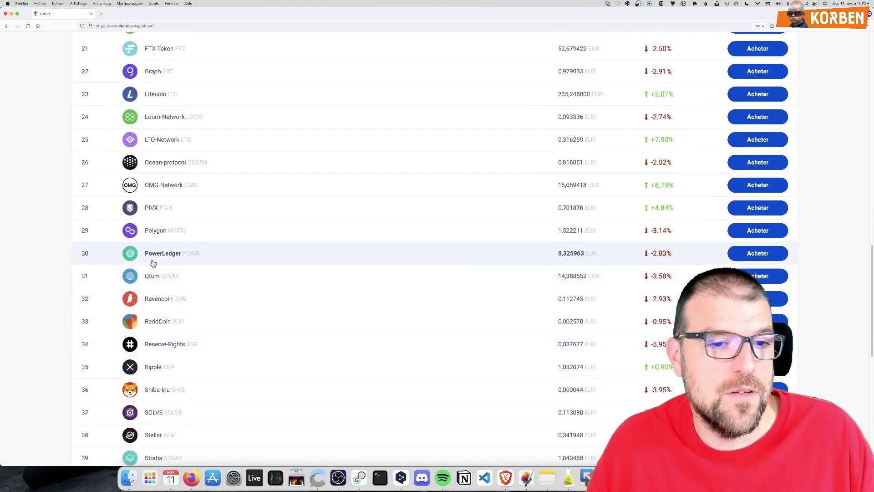
scroll(232, 414, down, 6)
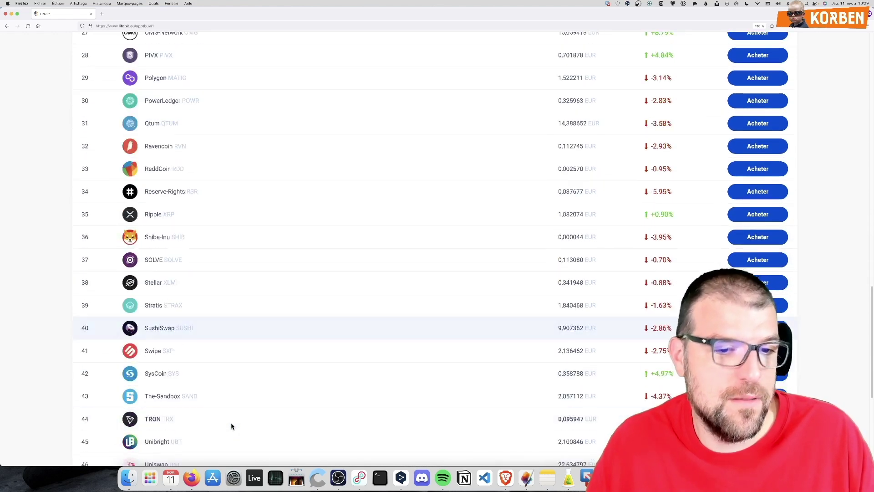
scroll(146, 417, down, 3)
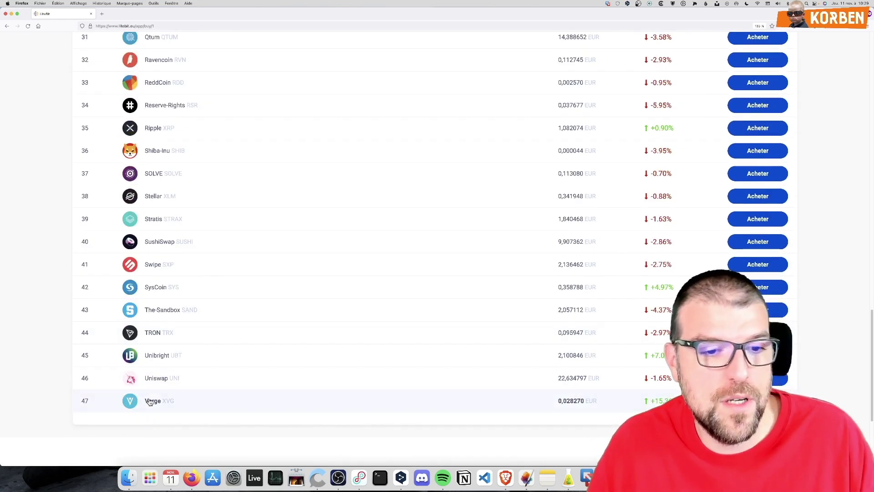
scroll(161, 382, up, 20)
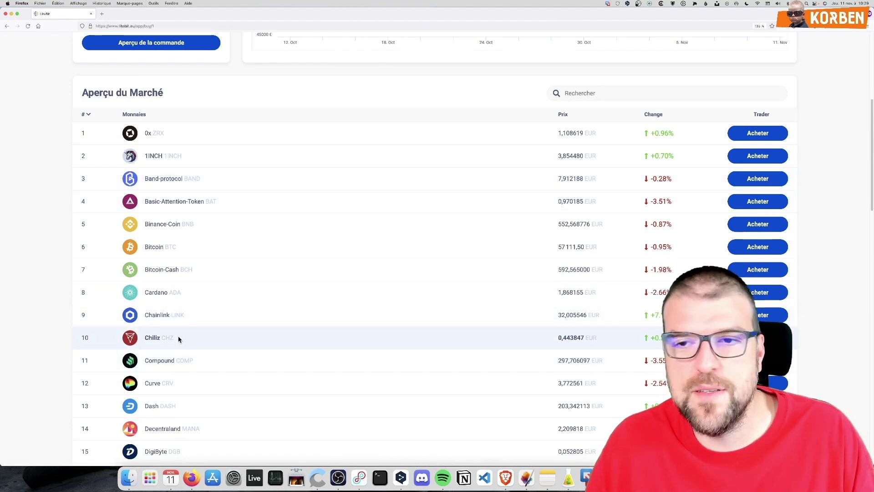
scroll(172, 305, up, 6)
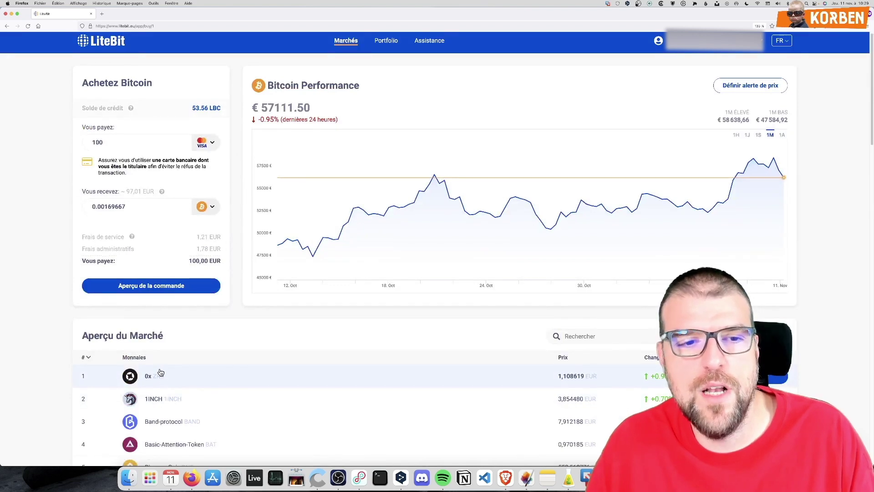
Open Binance-Coin from the market list, then switch to the 1INCH buying page and chart
scroll(182, 364, down, 3)
scroll(216, 387, up, 3)
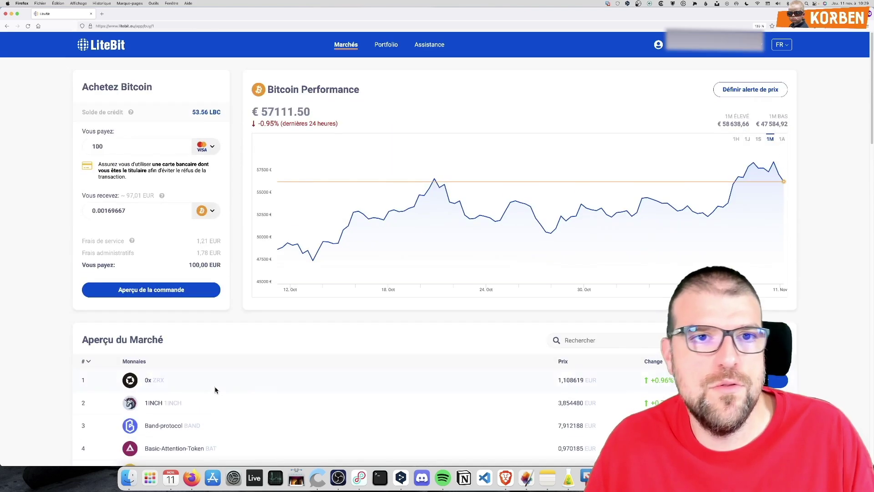
scroll(215, 389, down, 5)
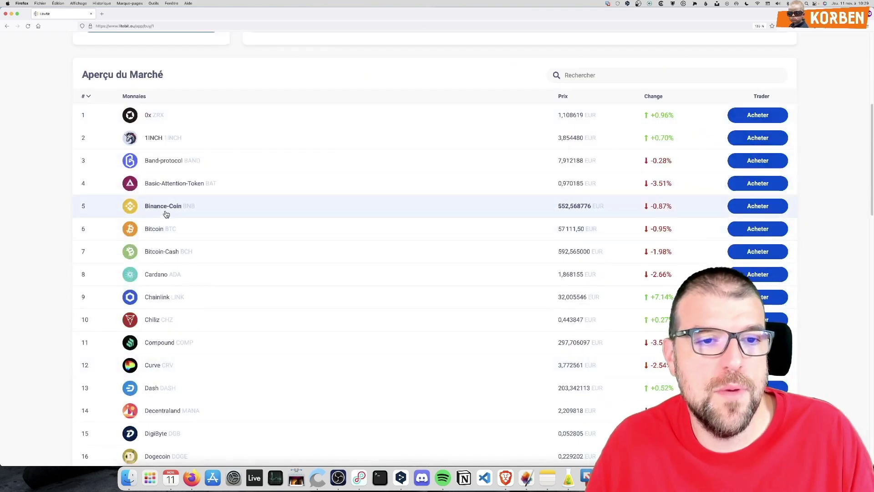
click(164, 206)
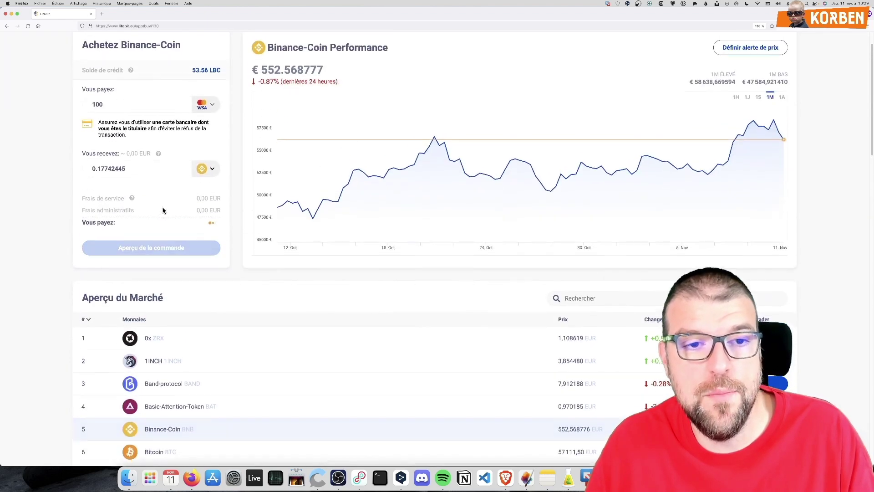
click(148, 369)
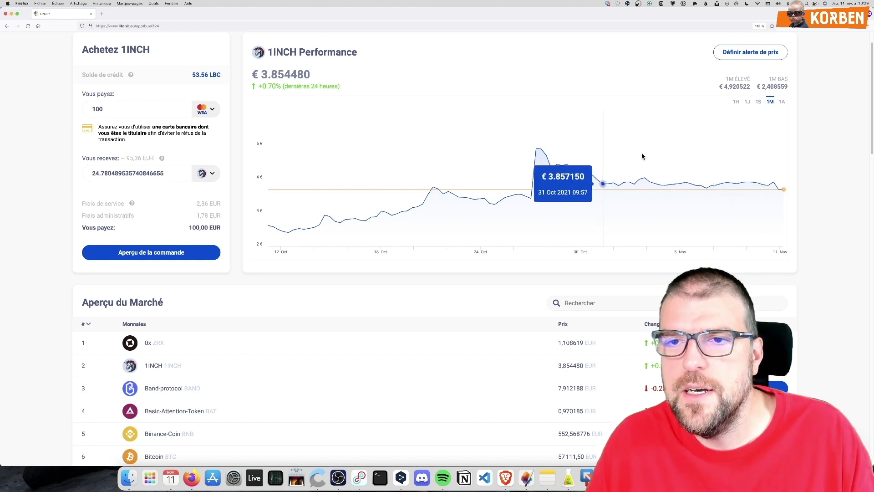
Cycle the 1INCH chart through 1J, 1S and 1M, settle on 1J, and highlight the price
click(747, 103)
click(758, 102)
click(770, 102)
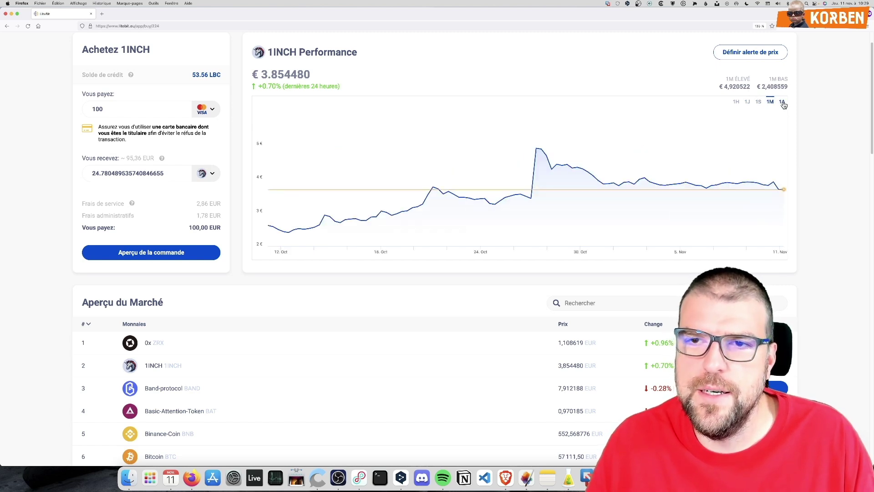
scroll(719, 211, up, 1)
scroll(714, 210, up, 2)
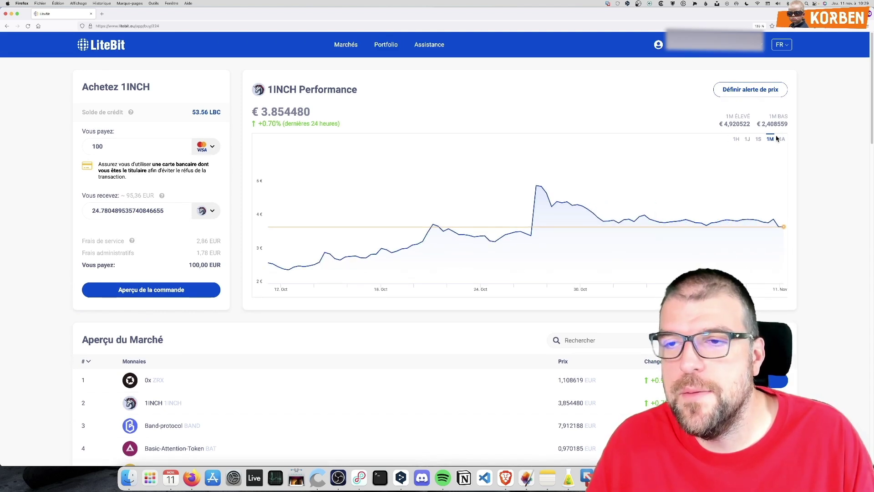
click(747, 139)
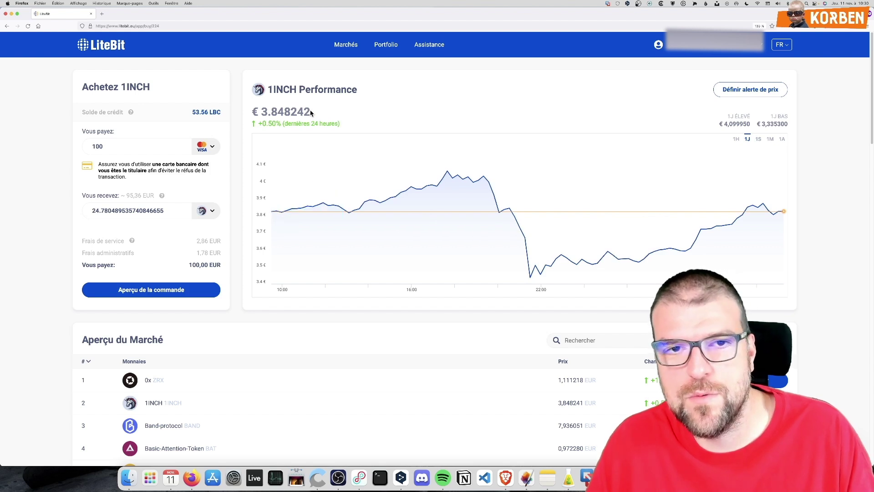
drag(313, 113, 265, 115)
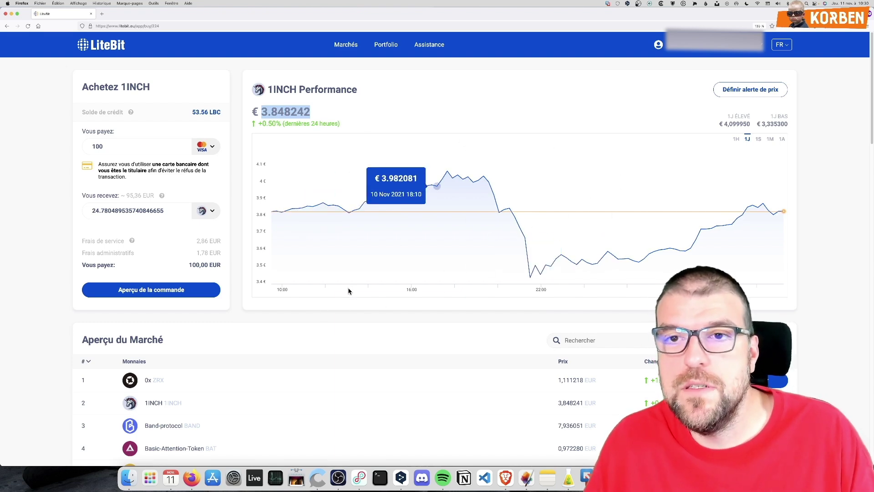
scroll(282, 367, down, 15)
scroll(253, 353, up, 15)
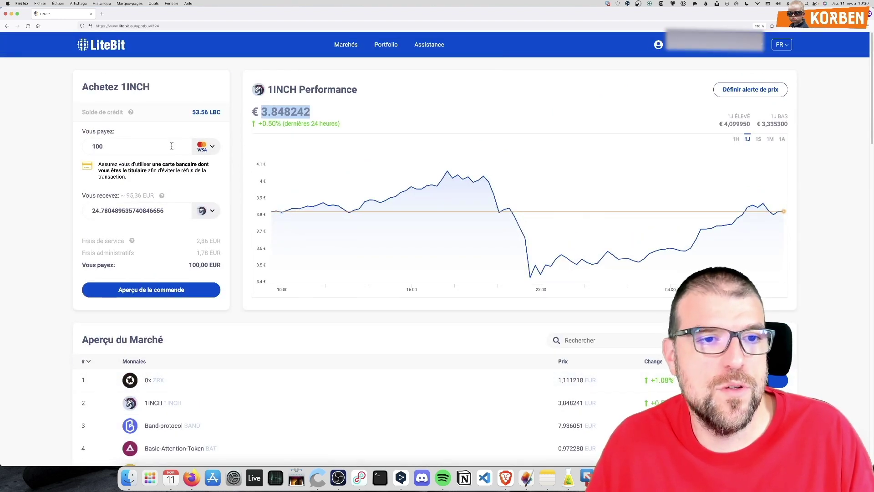
Spend the 53.56 LBC credit balance on 1INCH and list the payment methods
click(199, 114)
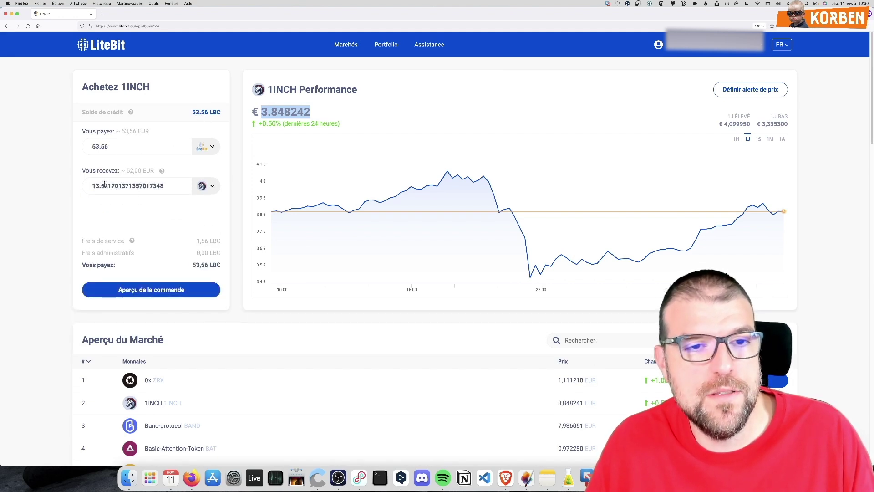
drag(93, 186, 140, 185)
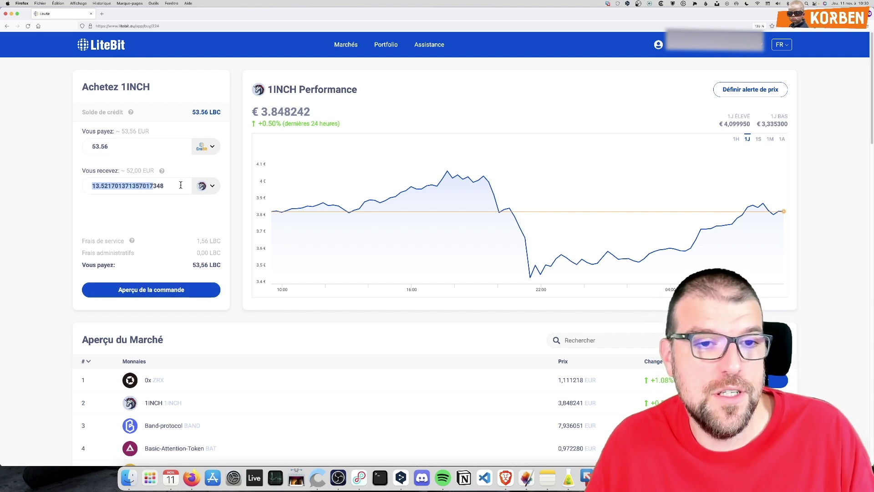
click(203, 147)
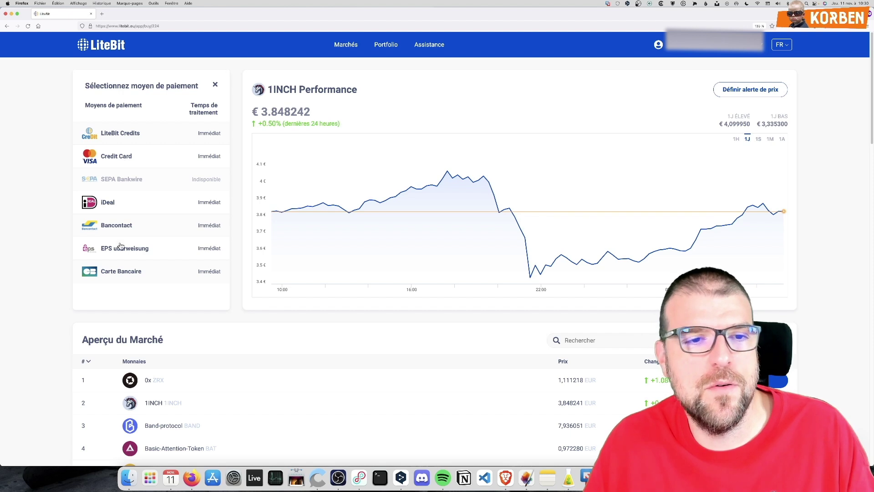
Pay with Carte Bancaire, then reopen and close the payment-method list unchanged
click(123, 273)
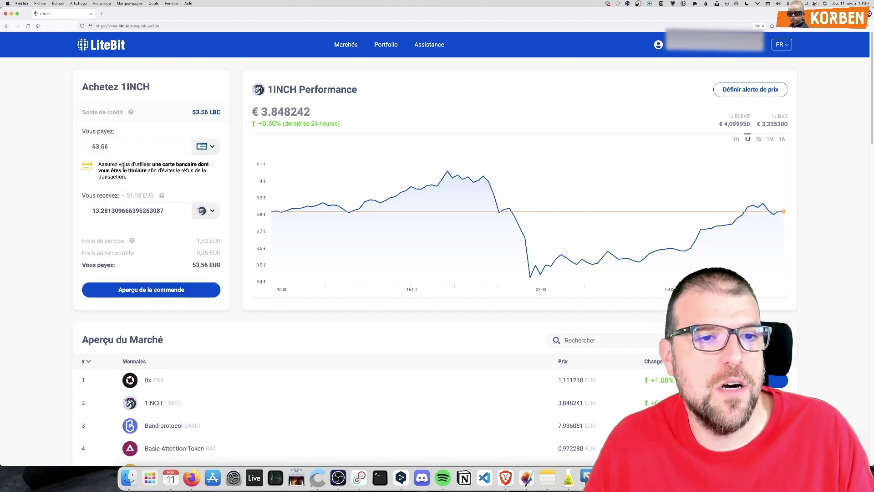
click(206, 147)
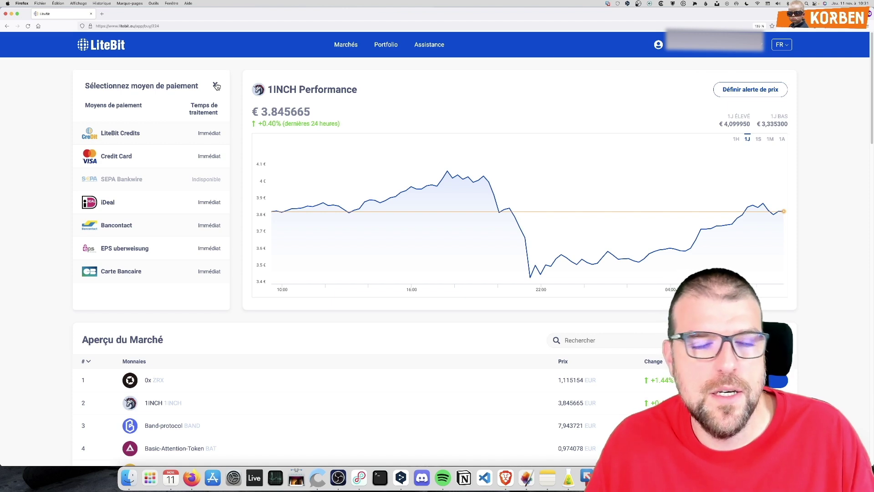
click(216, 86)
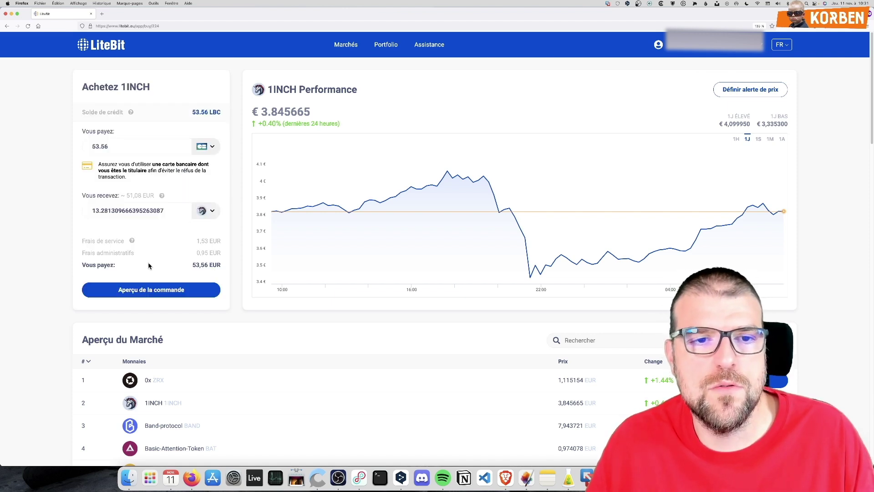
scroll(111, 366, down, 2)
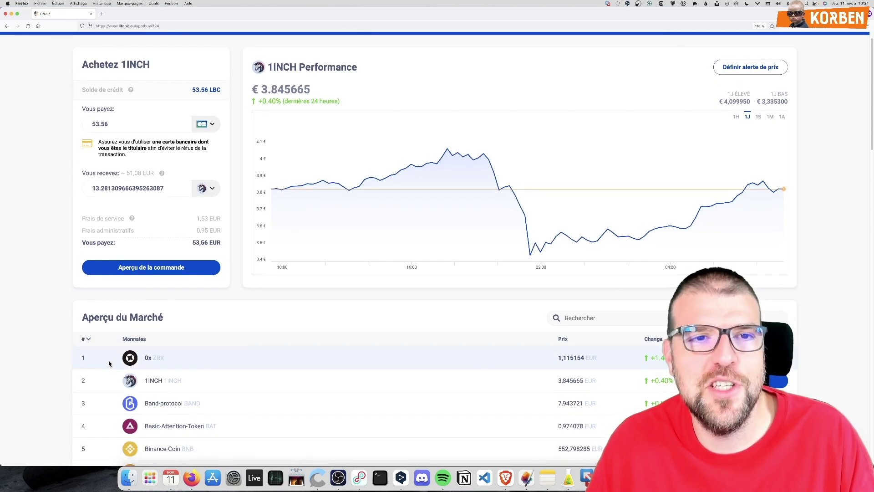
scroll(109, 363, down, 15)
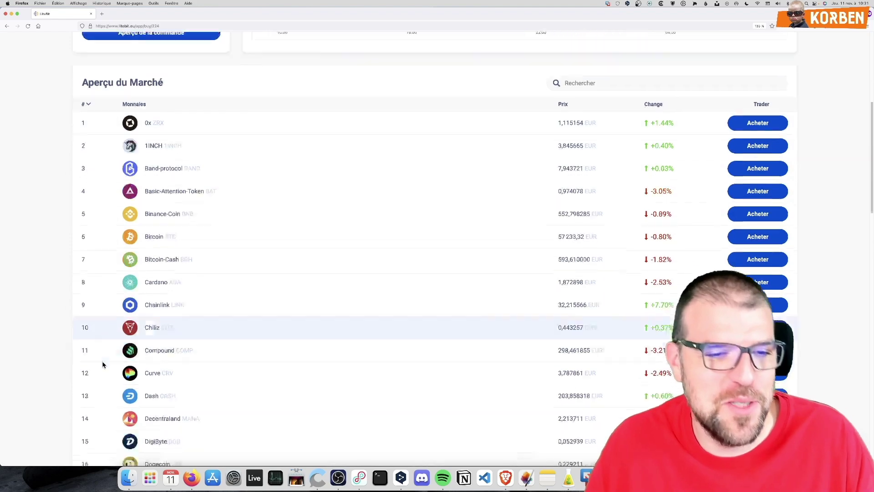
scroll(100, 382, down, 13)
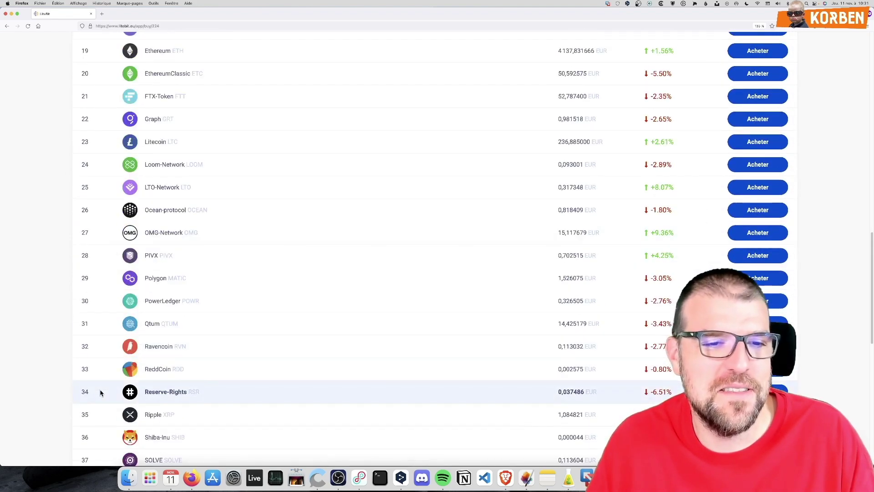
scroll(101, 394, up, 3)
scroll(100, 394, up, 20)
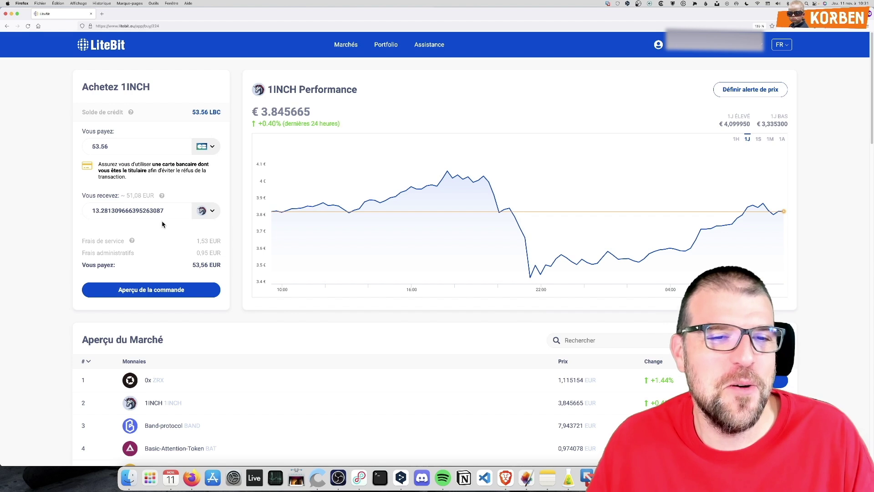
Delete the Vous recevez amount so fees and total return to 0,00 EUR
triple_click(170, 210)
key(BackSpace)
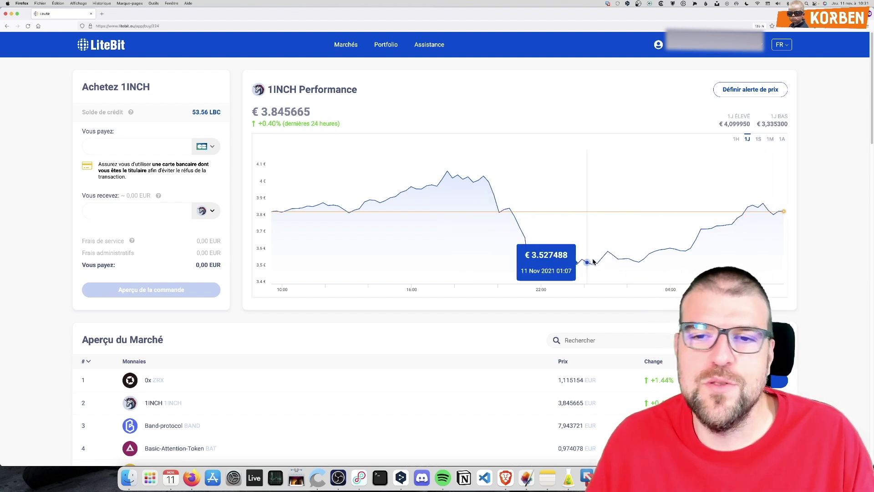
On the price alerts page, create a 1INCH buy-price alert with a 5 € threshold
click(749, 90)
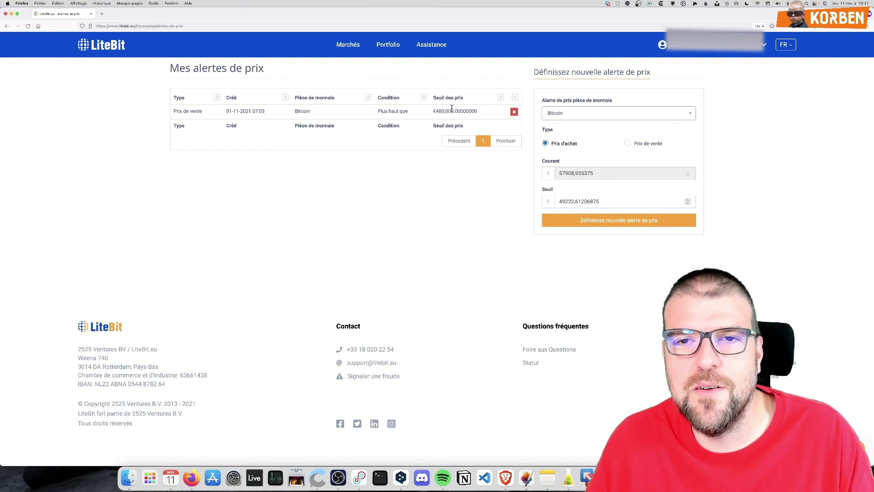
drag(453, 111, 432, 114)
click(429, 117)
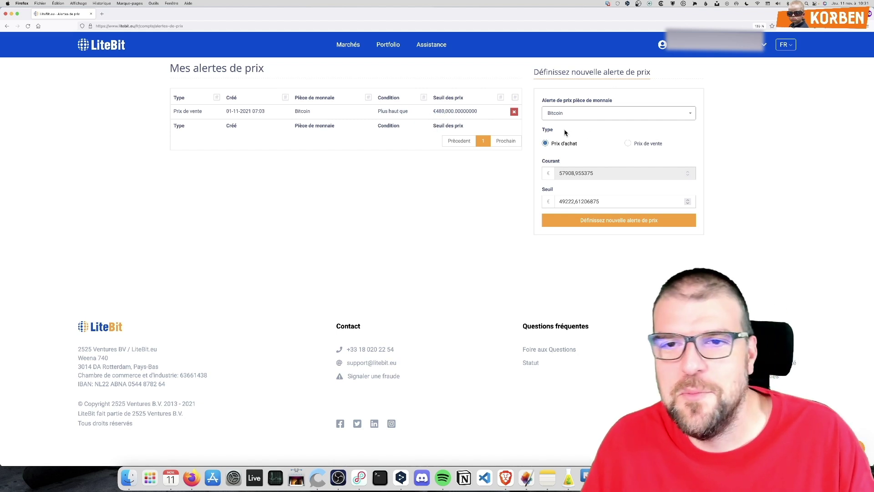
click(572, 117)
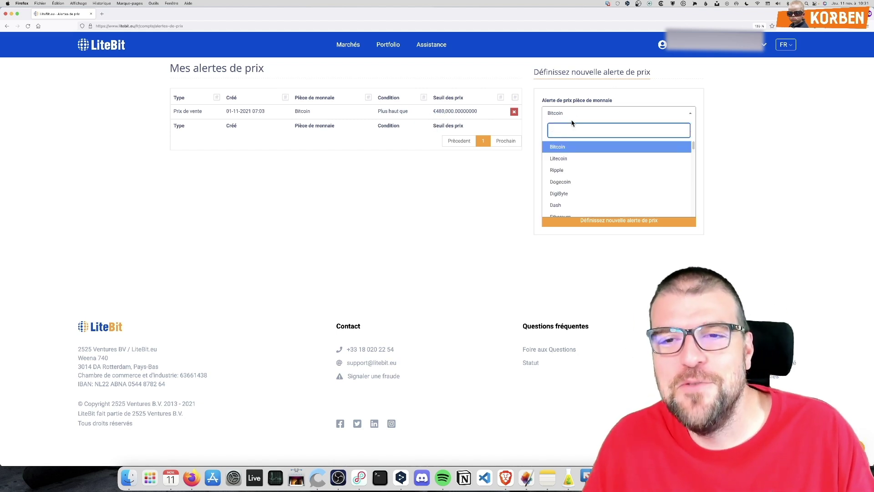
text(1inc)
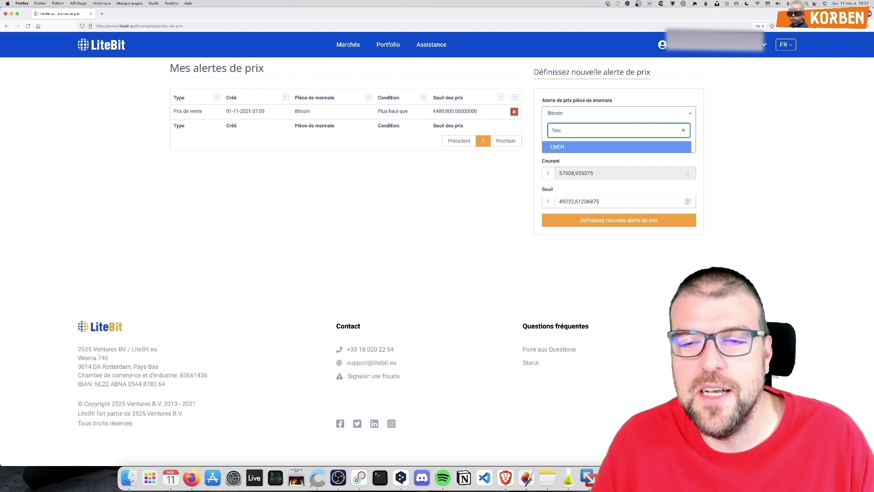
click(563, 146)
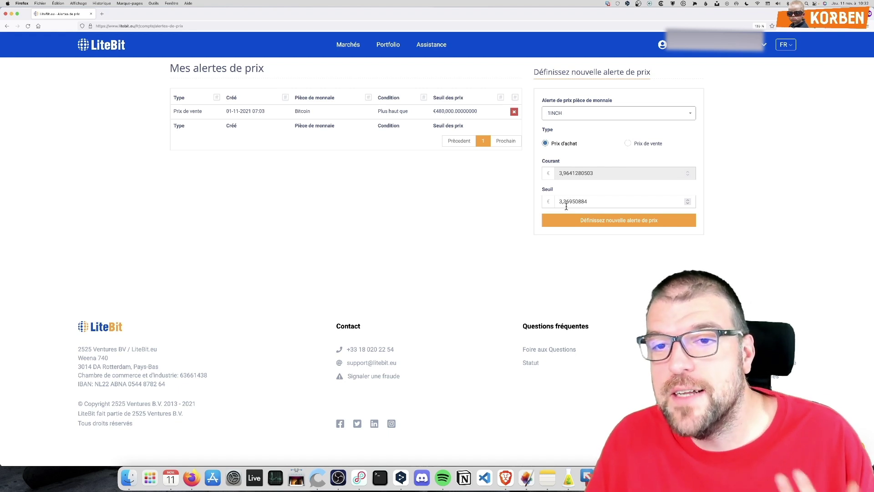
drag(562, 201, 613, 199)
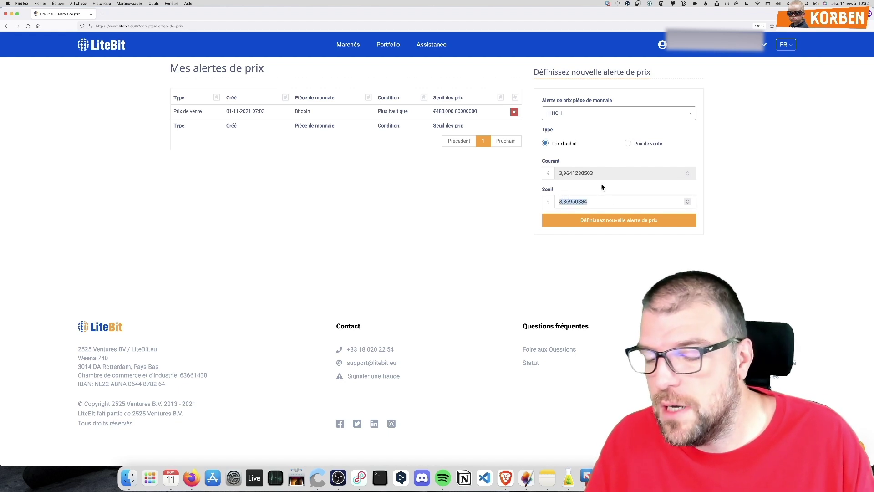
text(5)
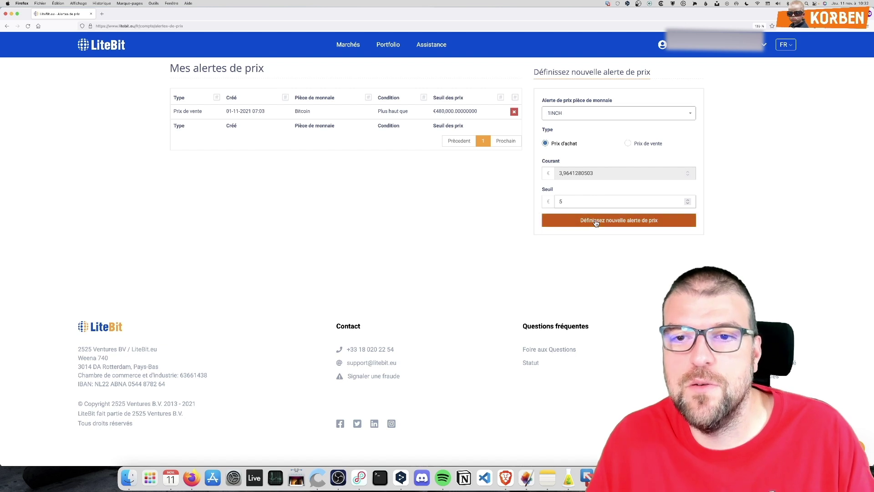
click(594, 222)
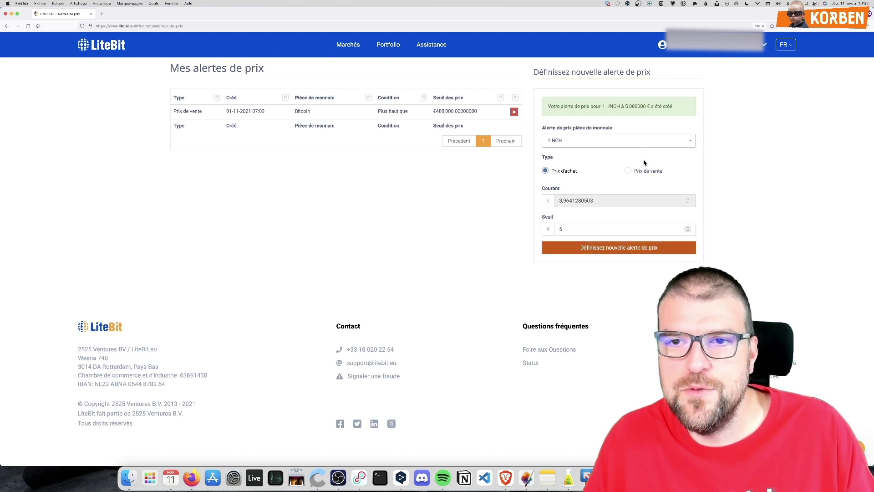
Add a second 1INCH alert, a sell-price alert with a 3.2 € threshold
click(629, 171)
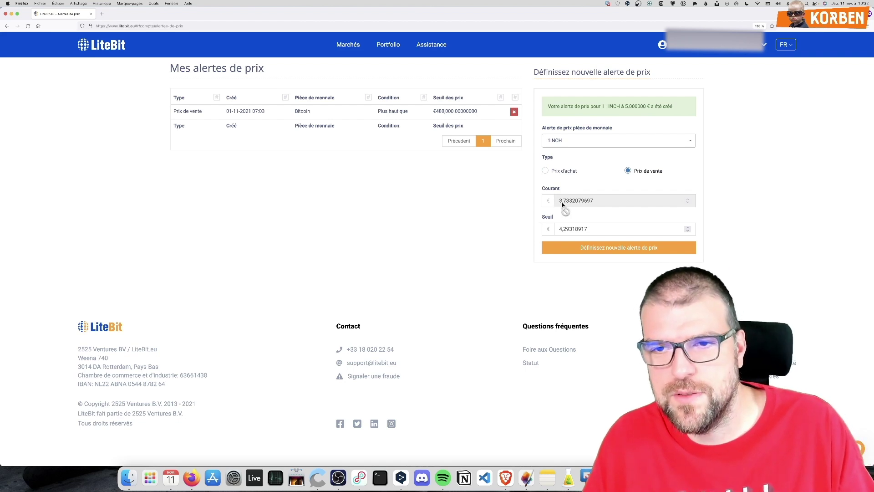
drag(597, 223, 478, 222)
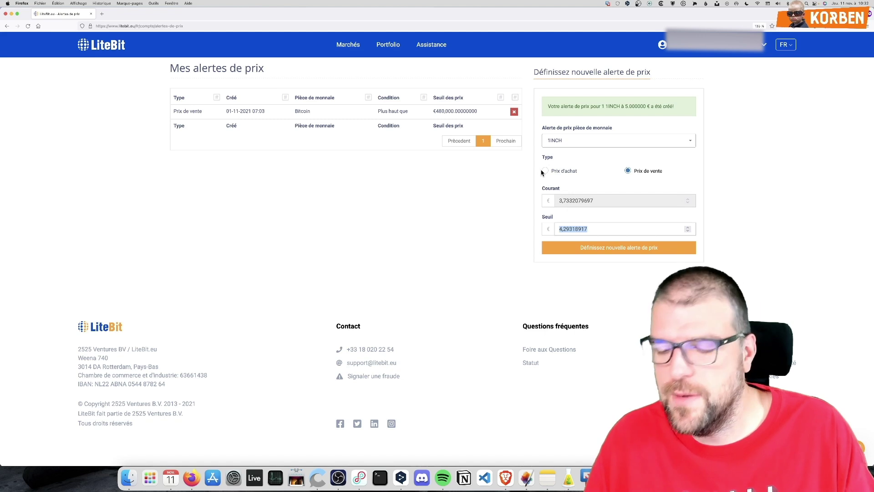
text(3.2)
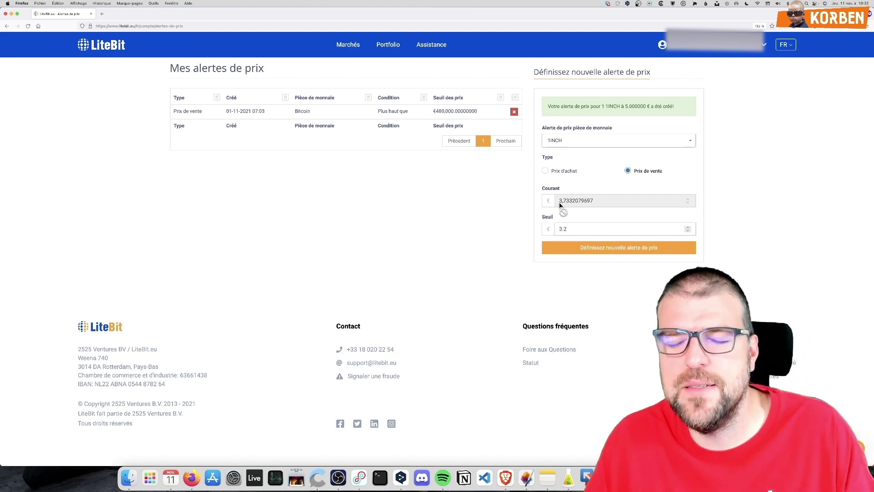
click(587, 250)
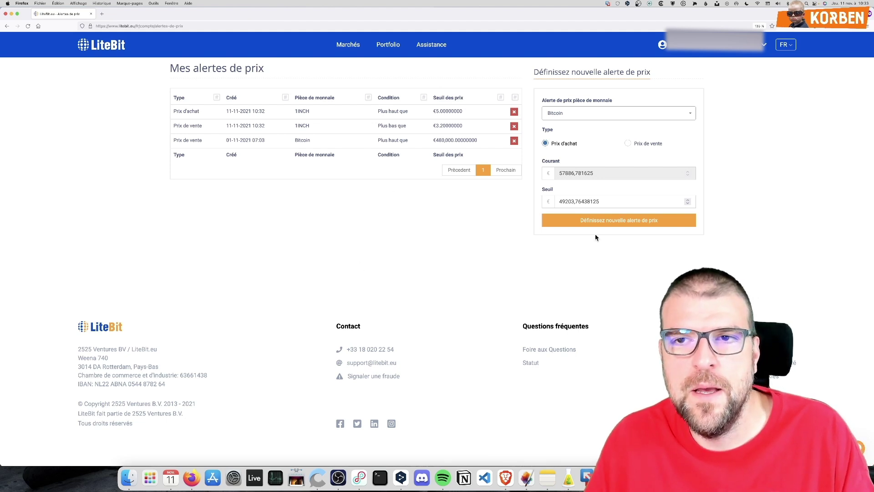
From the markets overview, open the 0x buy page, then the Binance-Coin buy page
click(346, 44)
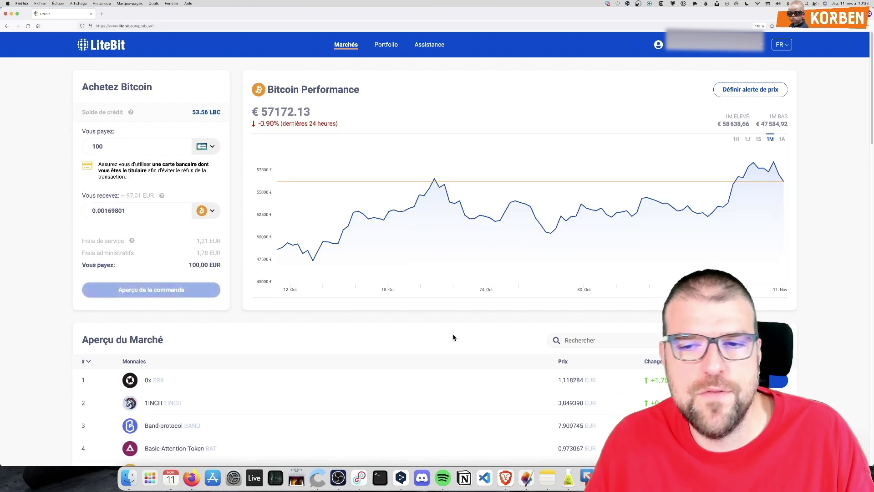
scroll(478, 298, down, 3)
scroll(421, 289, down, 3)
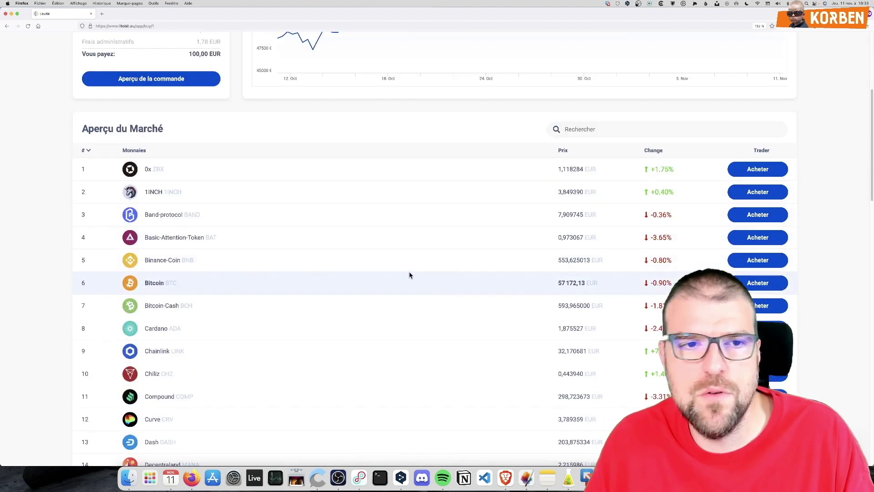
scroll(407, 271, up, 4)
scroll(396, 253, down, 4)
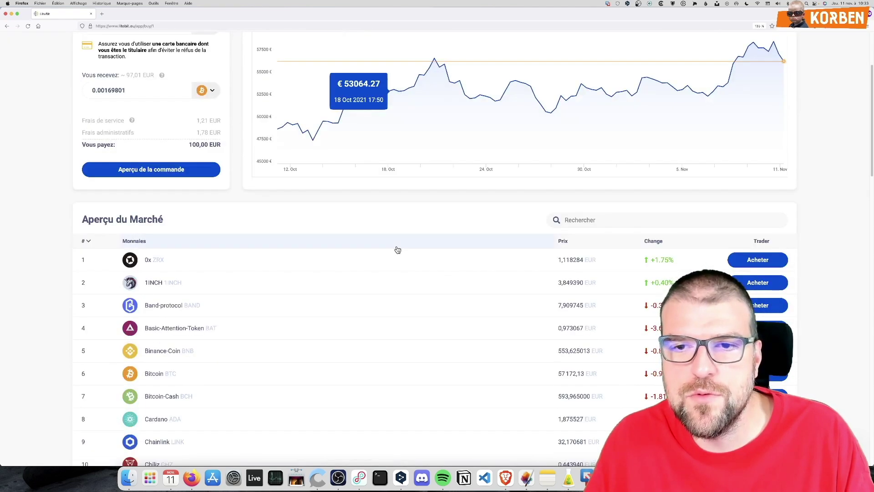
click(147, 260)
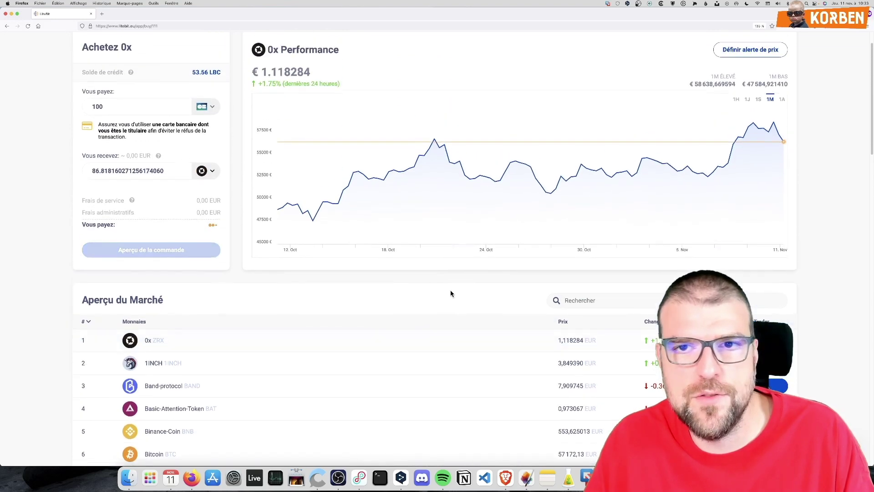
scroll(453, 315, up, 1)
scroll(434, 316, down, 4)
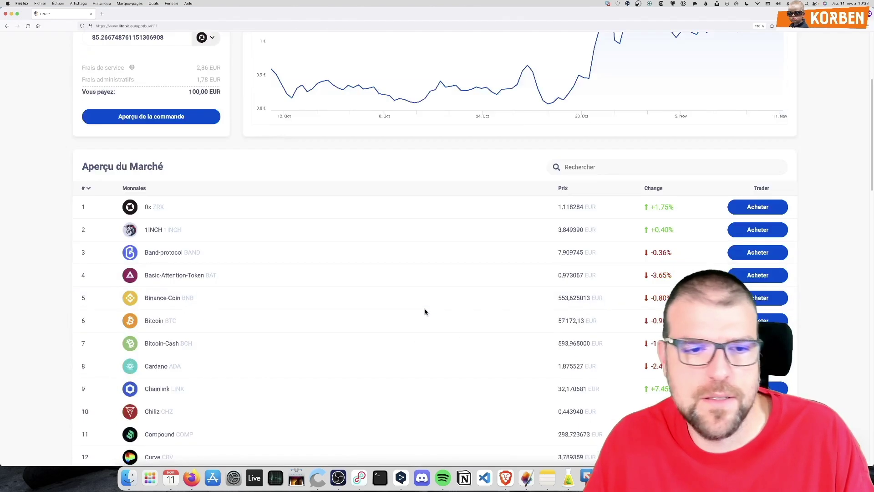
click(174, 299)
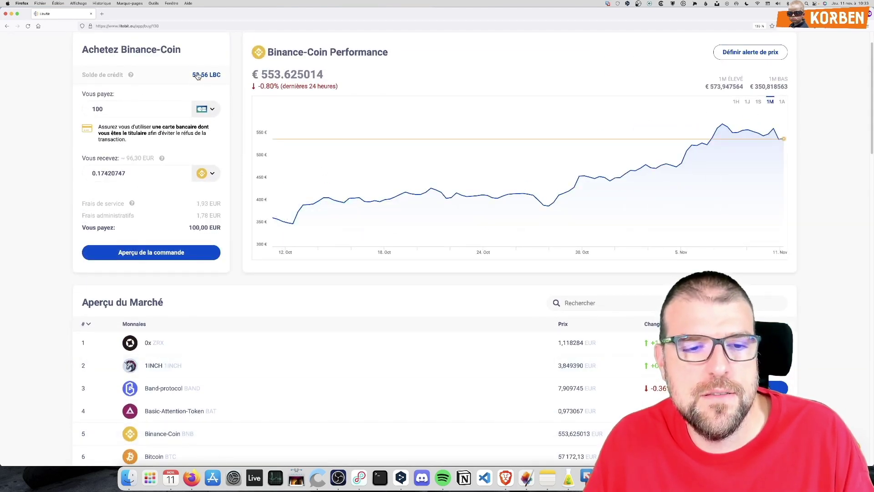
Preview a Bitcoin order paying the full 53,56 LBC credit balance for about 0.00092591 BTC
click(155, 457)
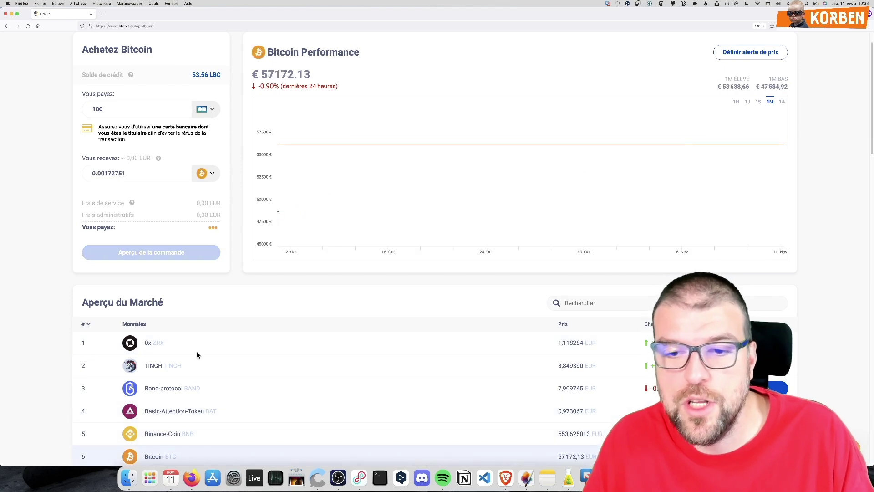
click(203, 75)
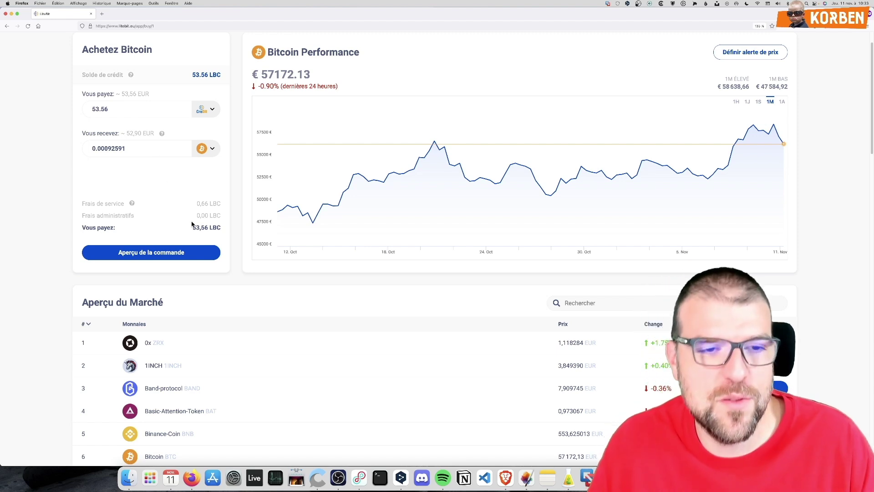
click(184, 254)
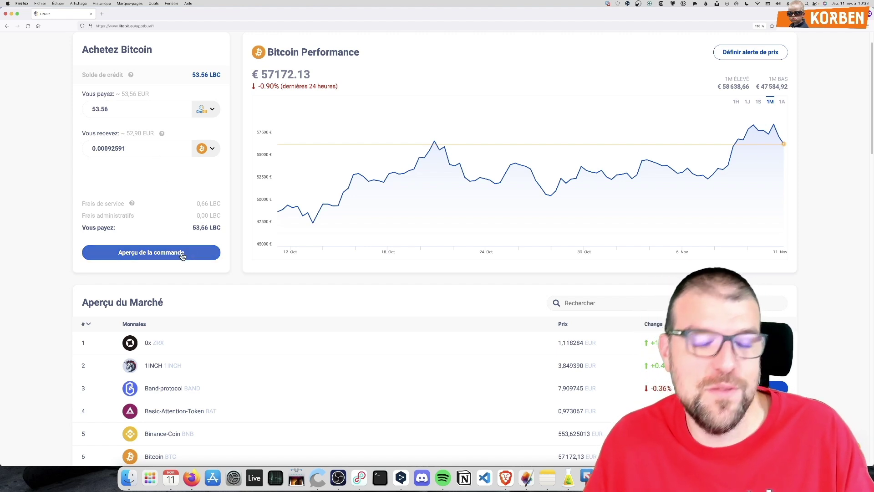
drag(105, 90, 210, 91)
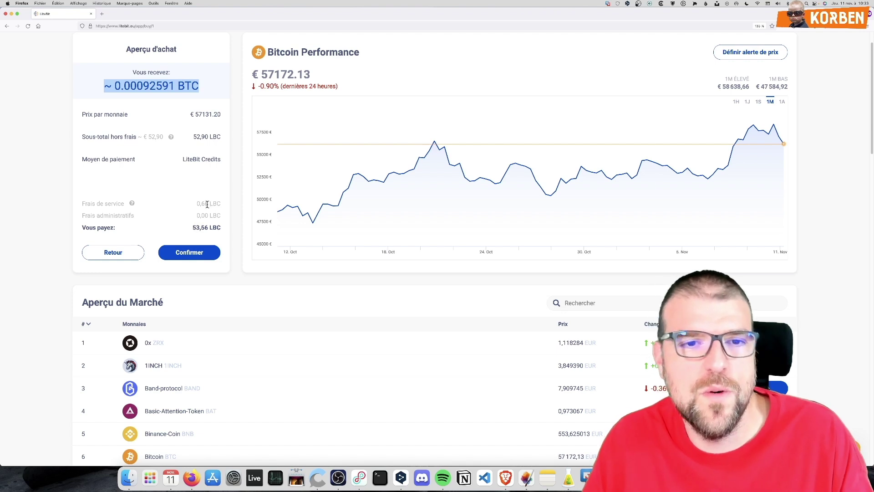
click(207, 203)
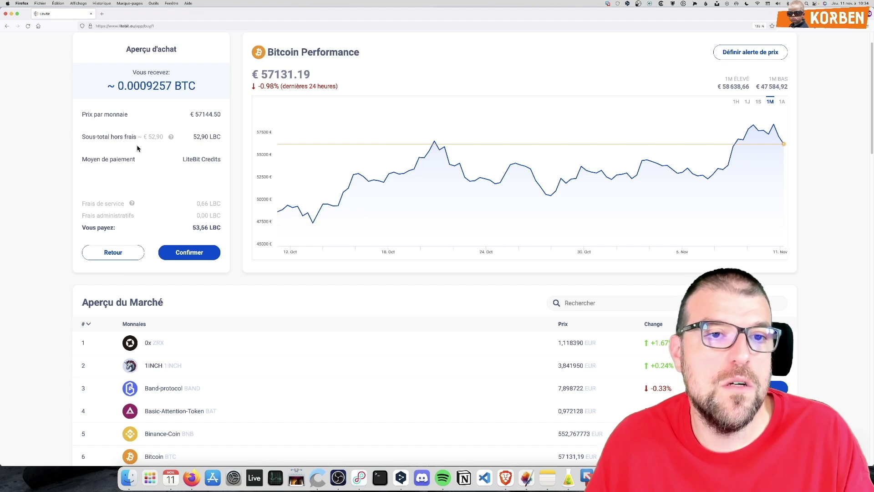
scroll(182, 168, up, 2)
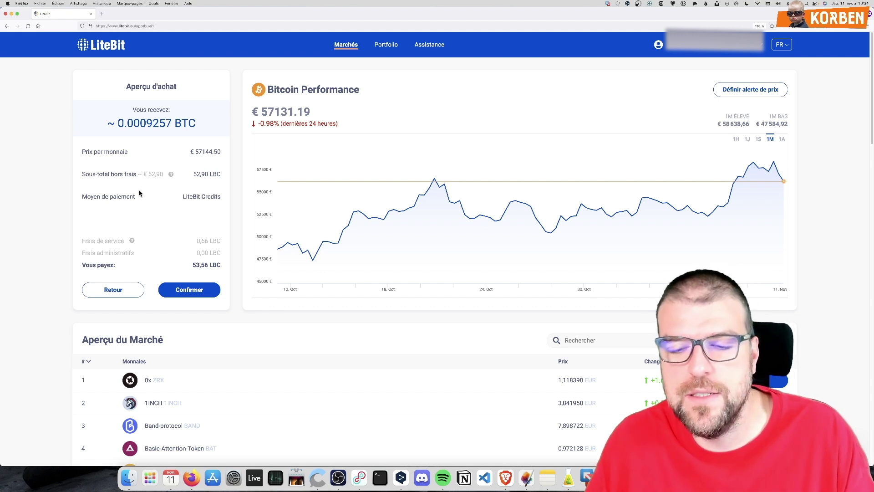
drag(230, 208, 226, 204)
click(226, 199)
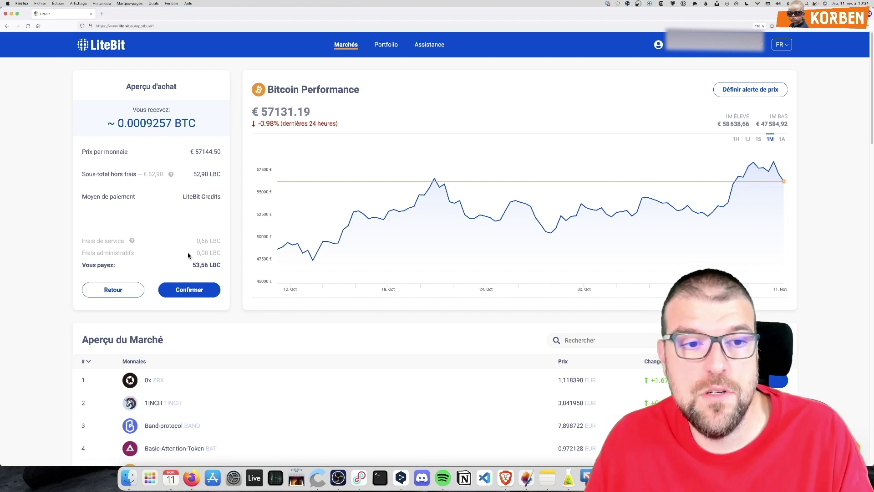
mouse_move(132, 242)
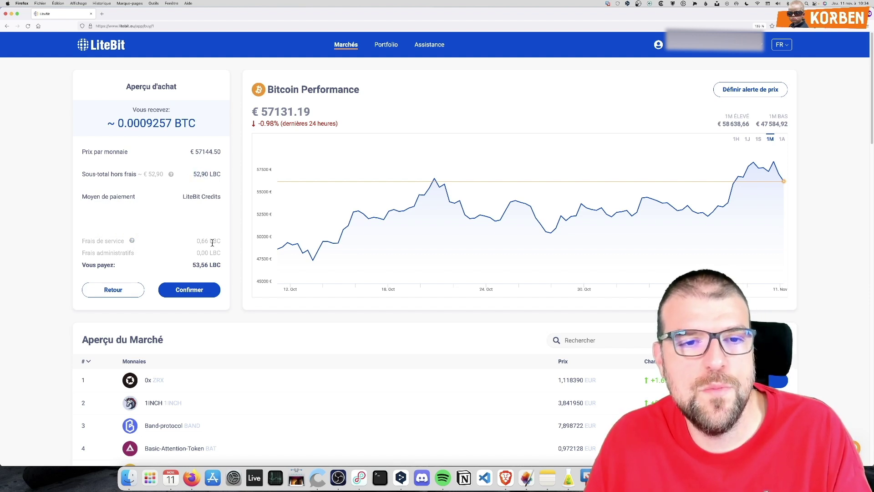
Return to the Bitcoin buy form and change the amount to pay to 10000 EUR
click(122, 291)
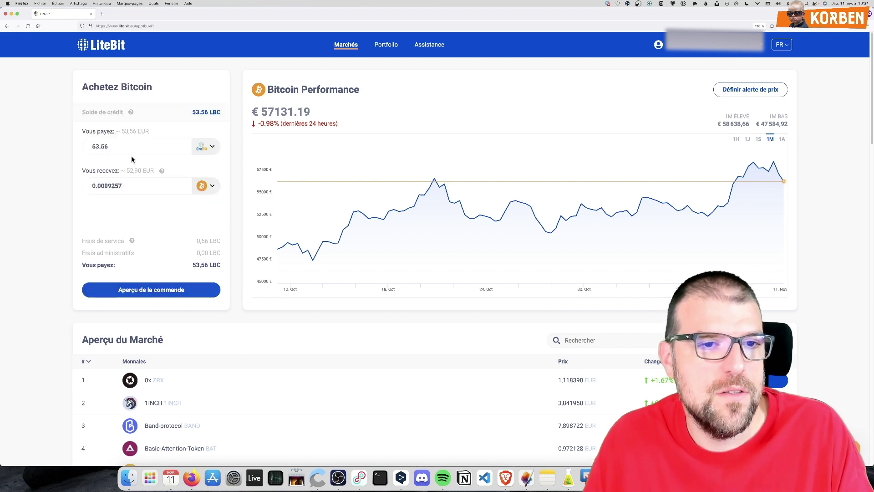
key(super+a)
text(100000)
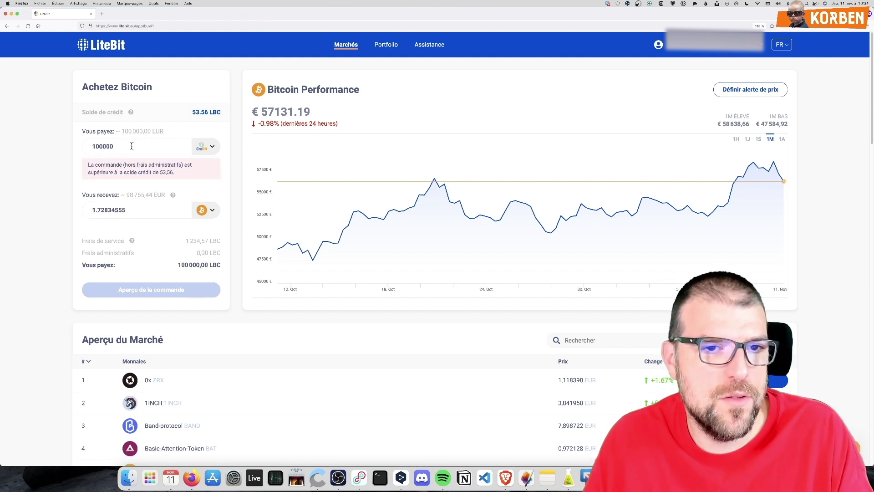
drag(132, 146, 82, 133)
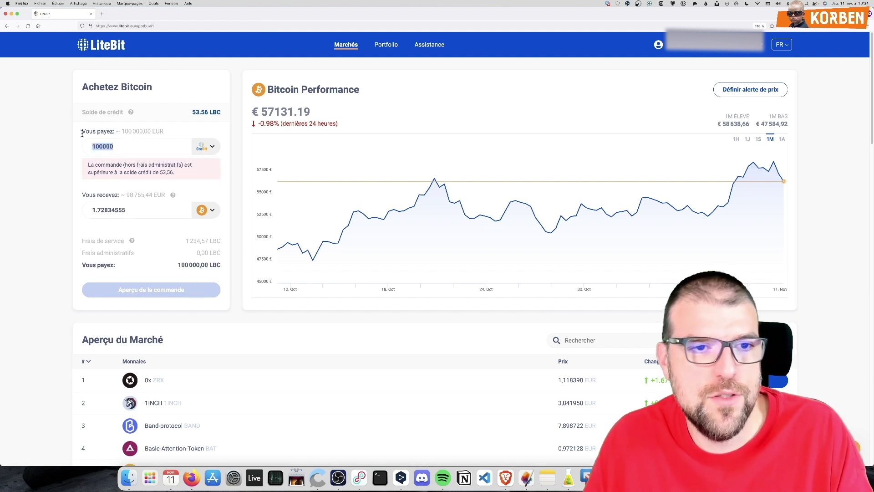
click(158, 153)
key(BackSpace)
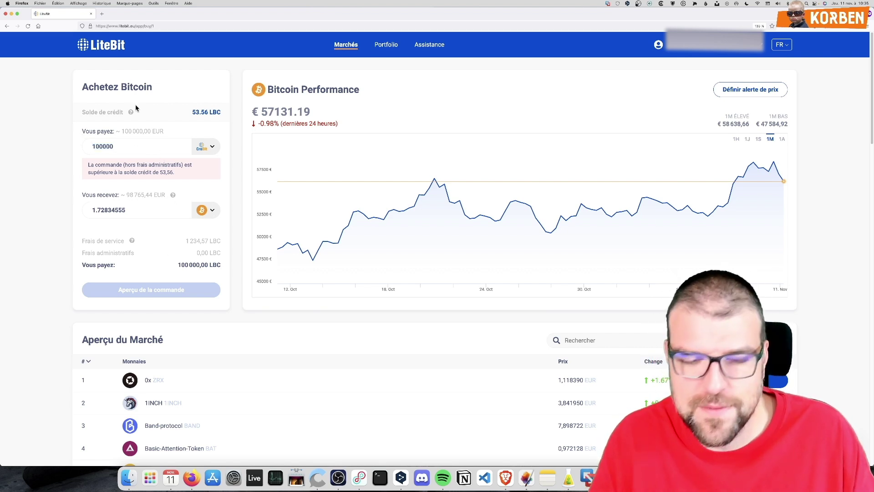
Switch payment to iDEAL and preview the 10 000 EUR order, checking the 123,46 EUR fee
click(204, 149)
click(119, 200)
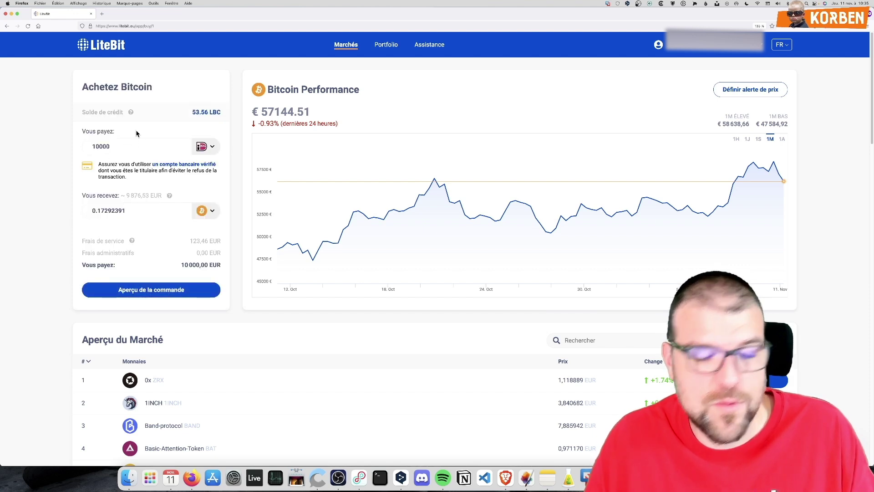
text(0)
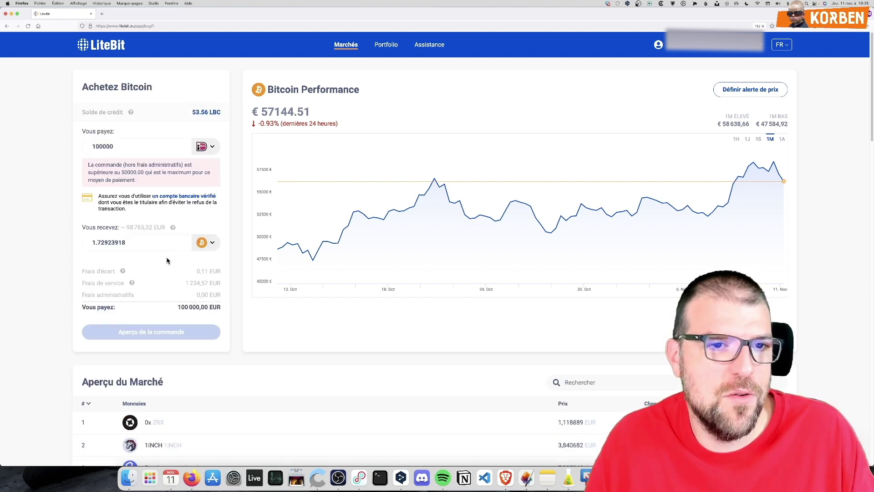
key(super+a)
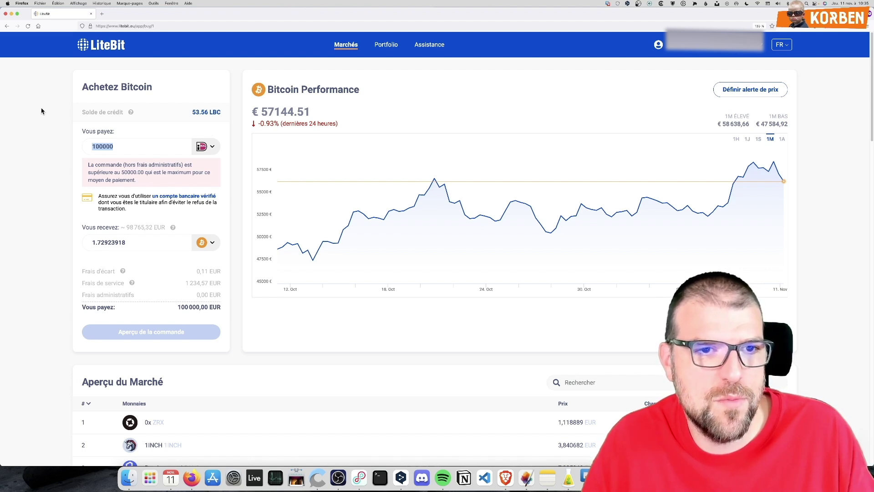
text(10000)
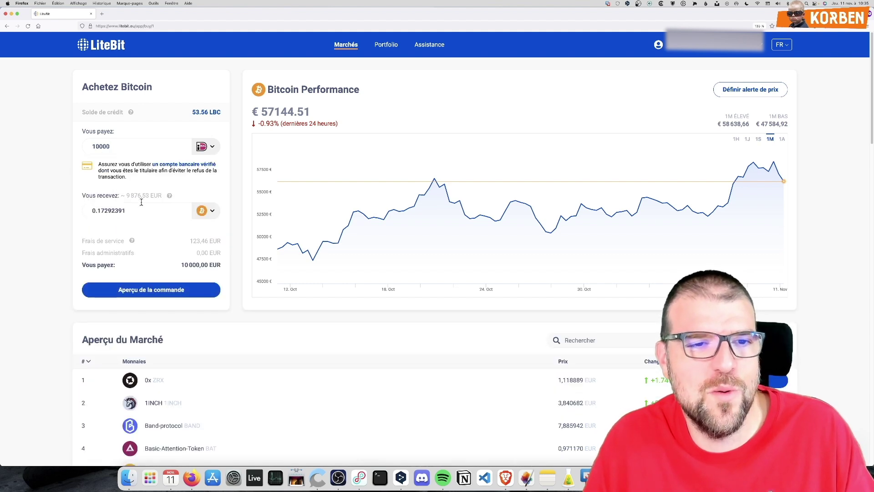
click(175, 292)
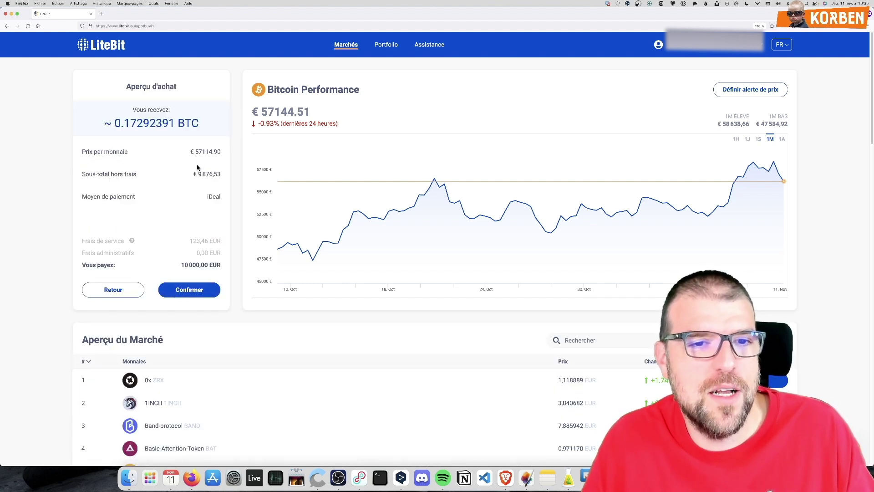
drag(197, 243, 213, 241)
click(212, 242)
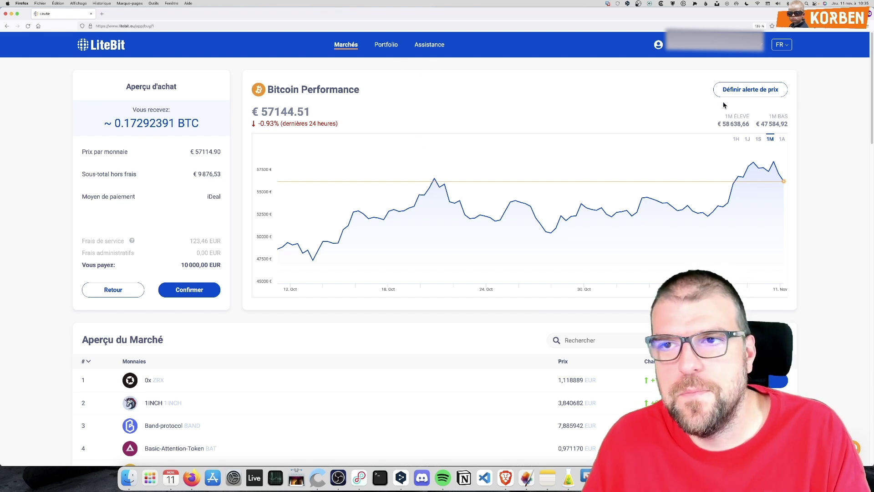
On the Portfolio page, try the Bitcoin wallet's Acheter action, return, then choose its sell action
click(394, 48)
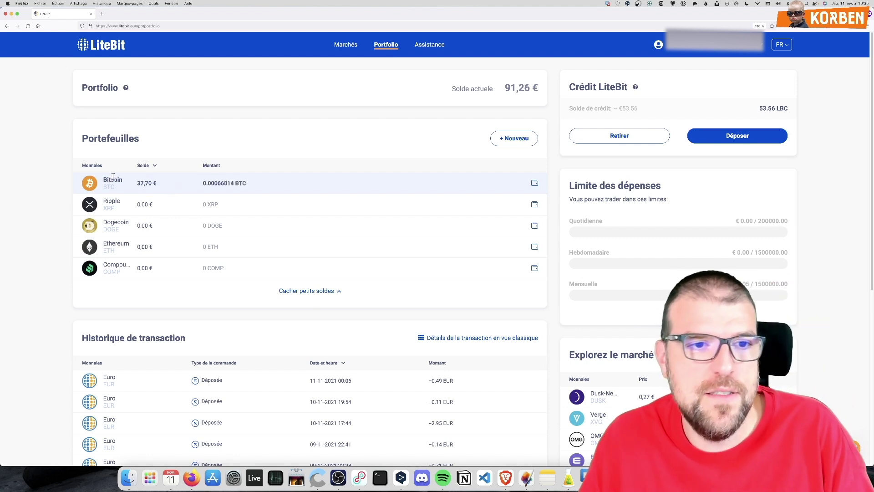
click(535, 183)
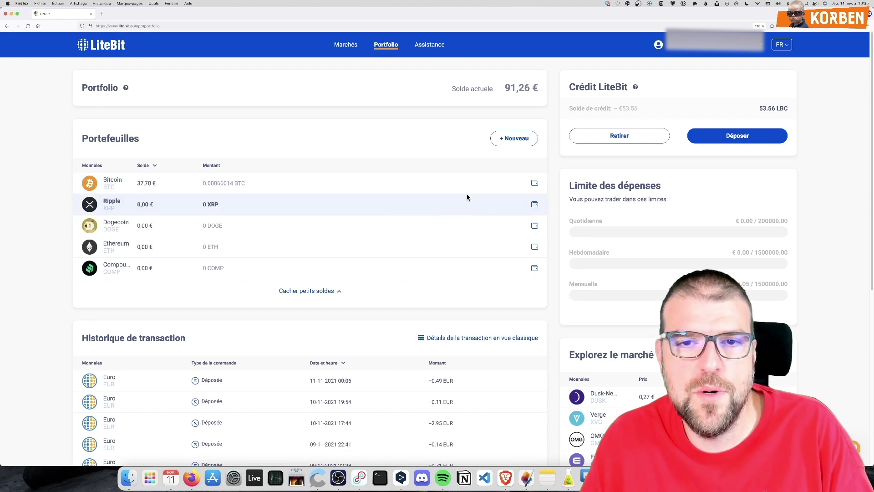
click(536, 183)
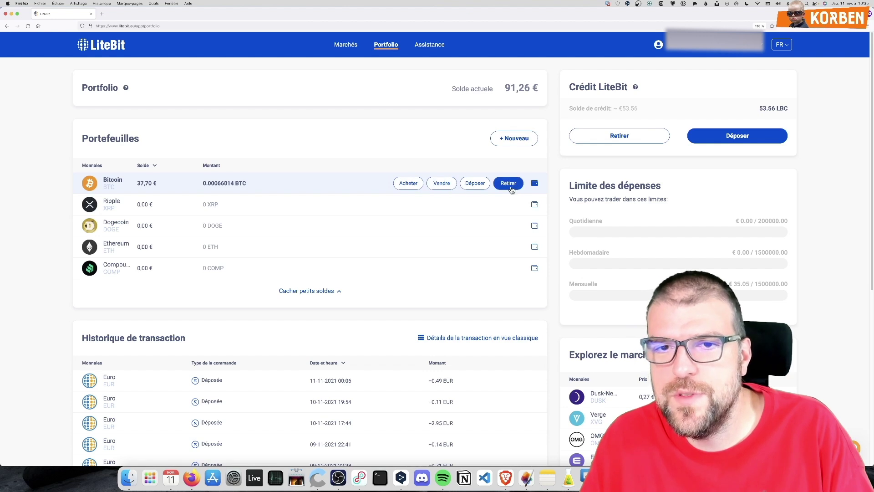
click(535, 183)
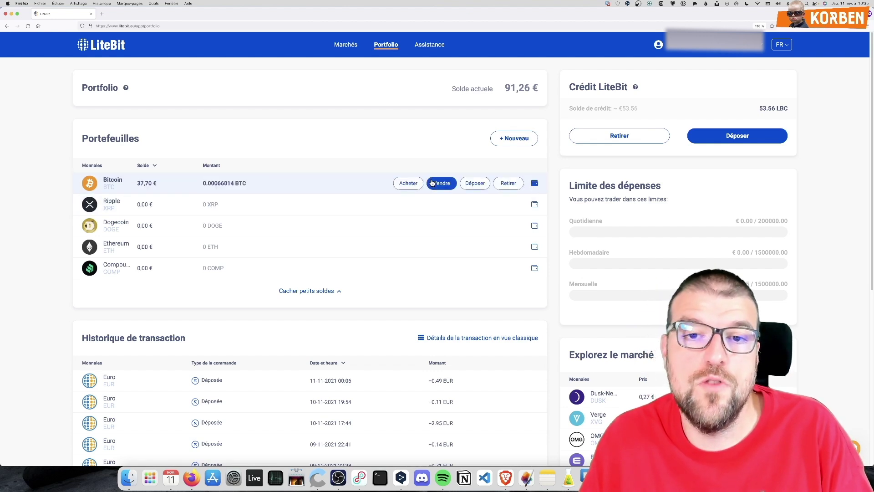
click(409, 183)
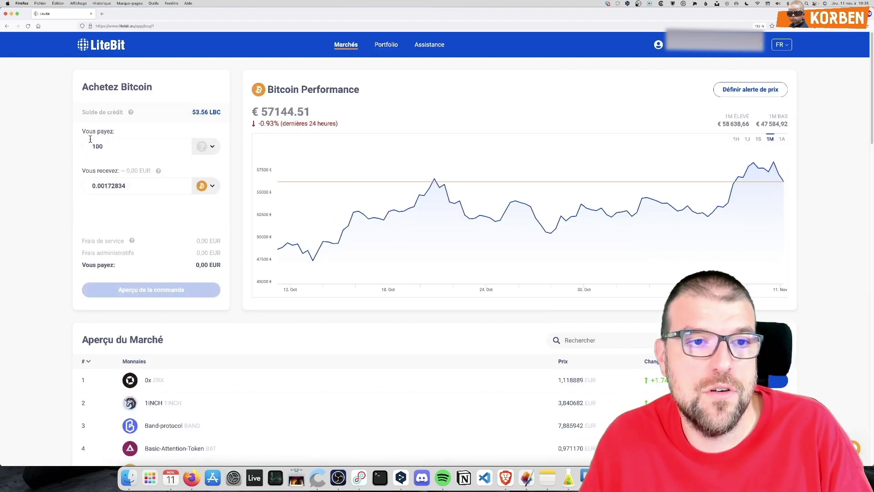
click(7, 26)
click(534, 182)
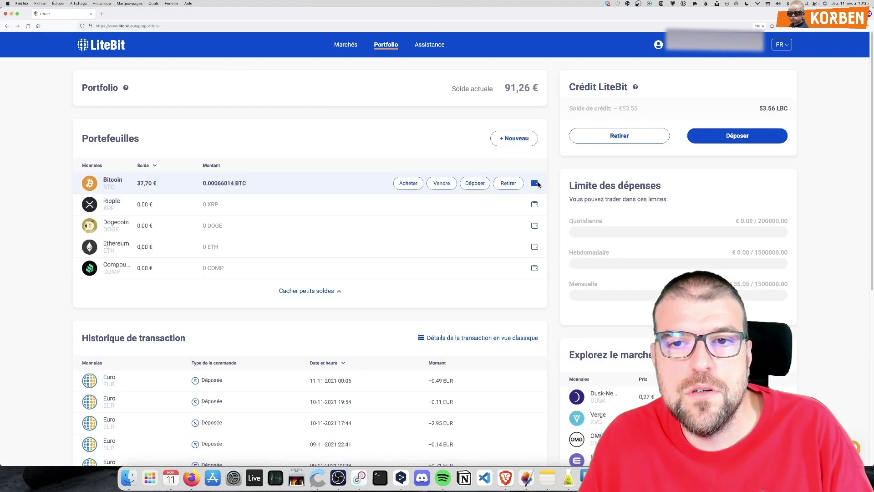
click(439, 183)
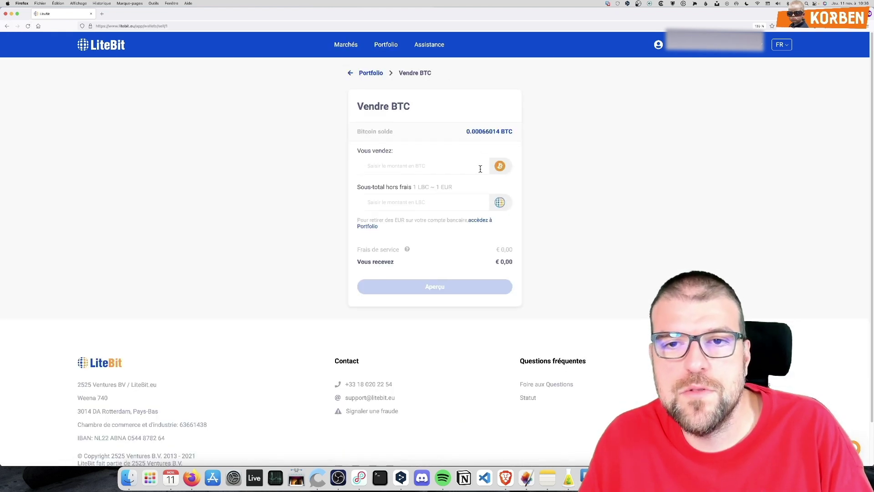
Select selling the entire Bitcoin balance, then leave the sell page for Portfolio
click(491, 133)
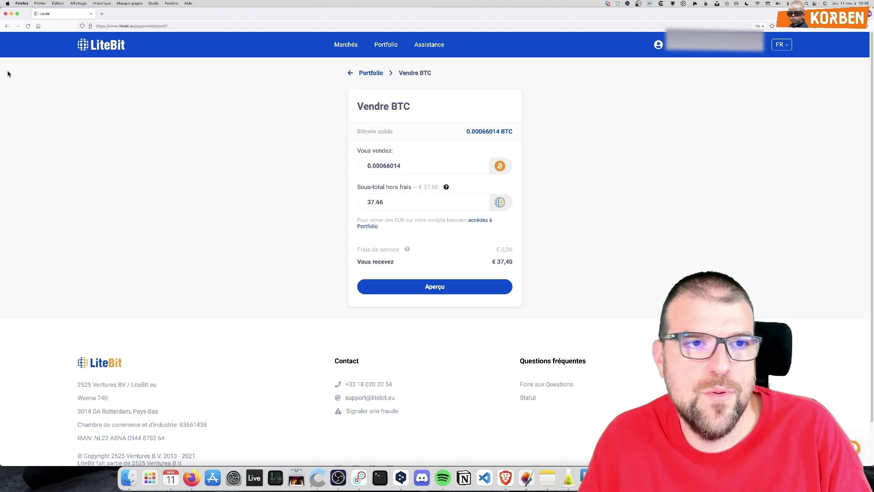
click(7, 25)
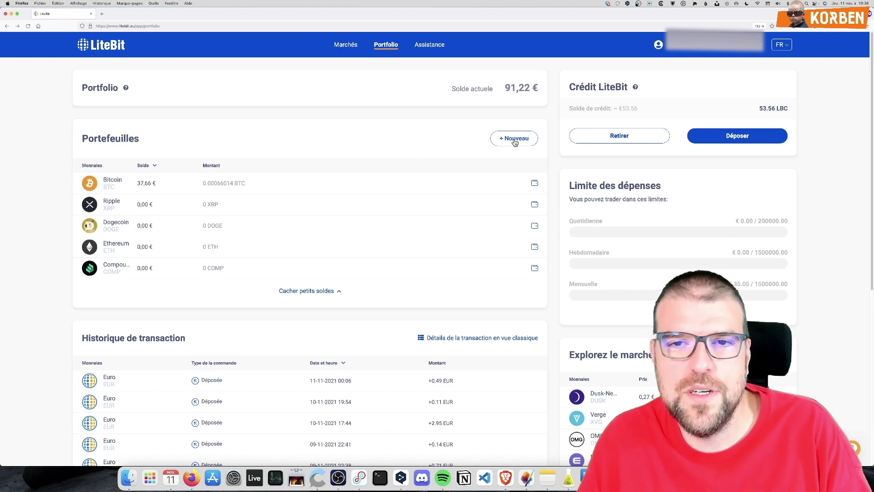
View the Bitcoin and Ripple XRP deposit pages, then start a Bitcoin withdrawal
mouse_move(519, 181)
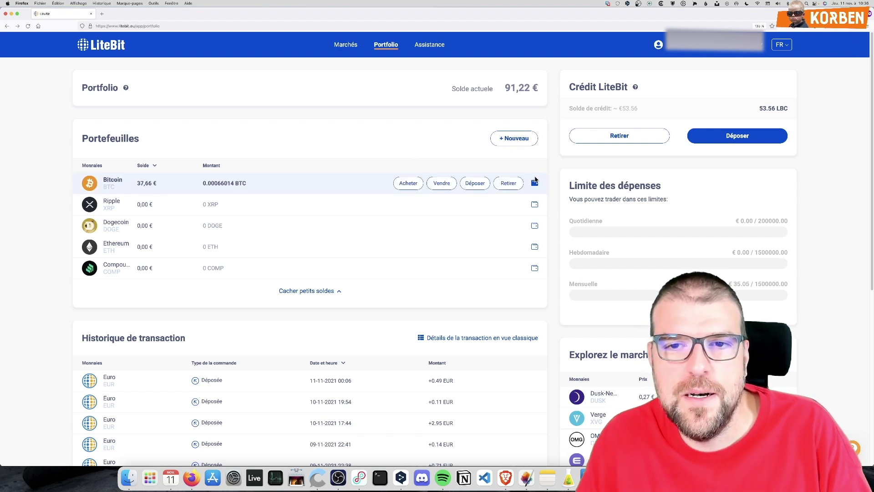
click(476, 184)
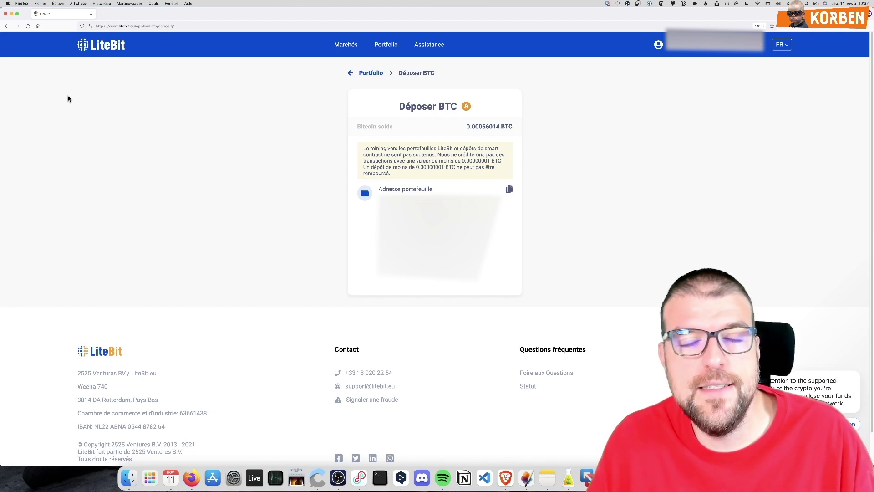
click(7, 25)
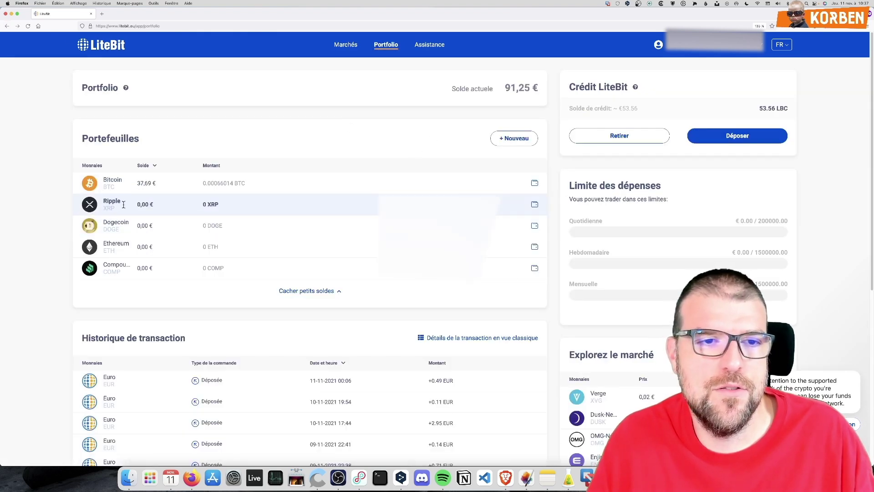
click(534, 204)
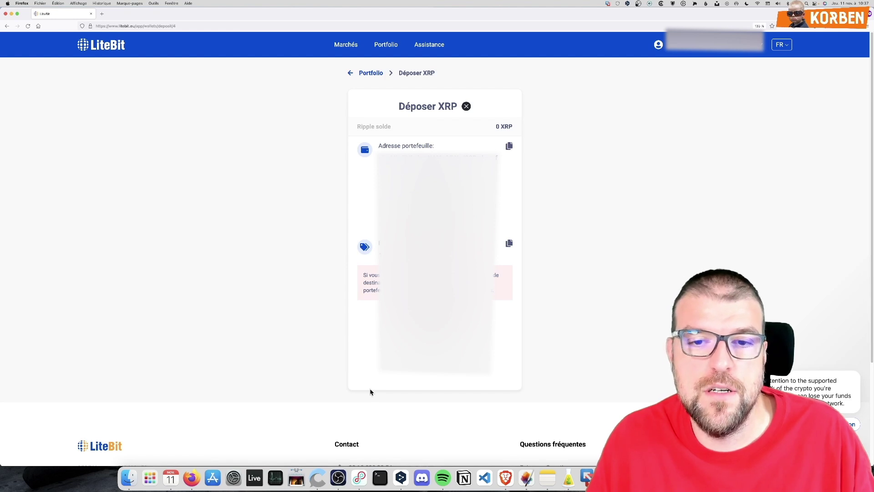
click(7, 25)
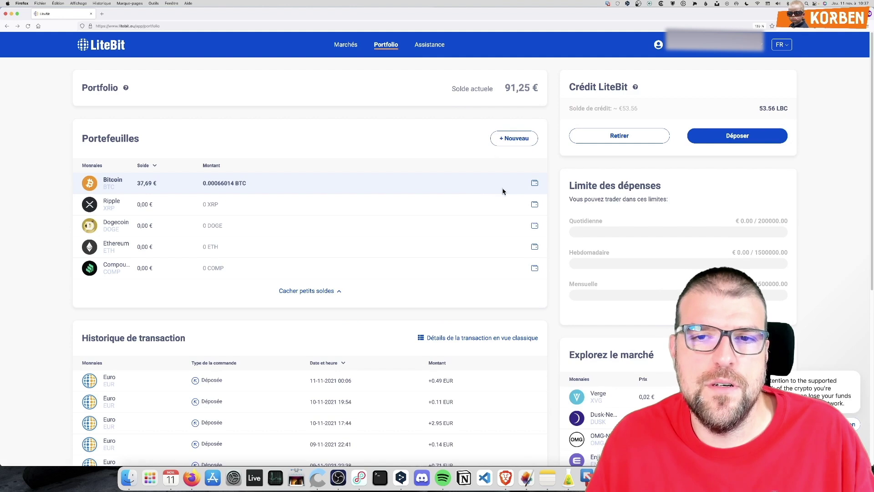
click(509, 183)
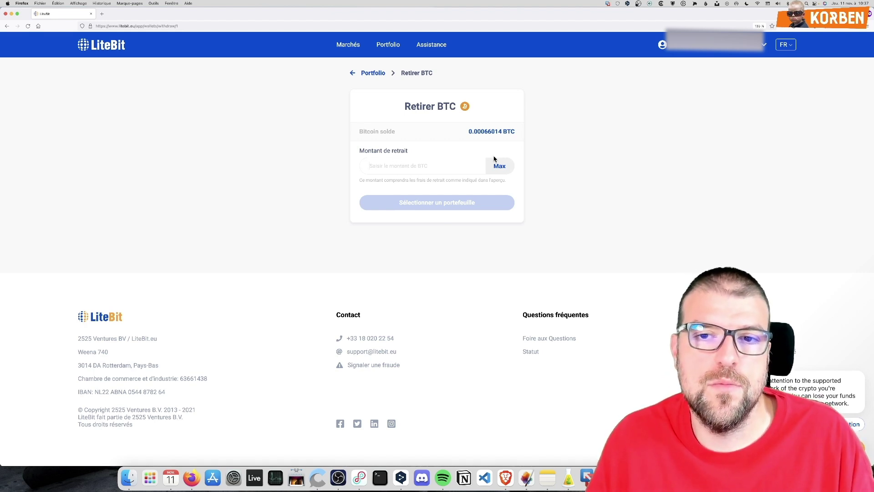
Begin a max Bitcoin withdrawal to a new, partly named wallet address, then abandon it for Portfolio
click(499, 165)
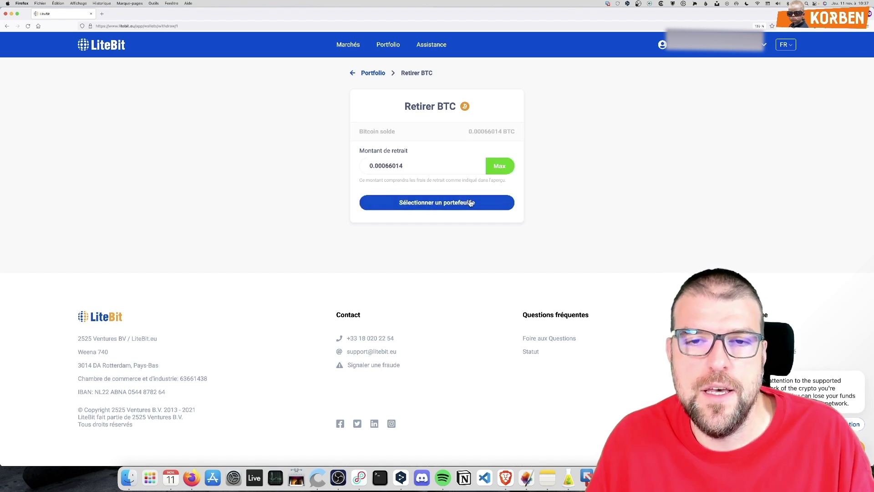
click(428, 203)
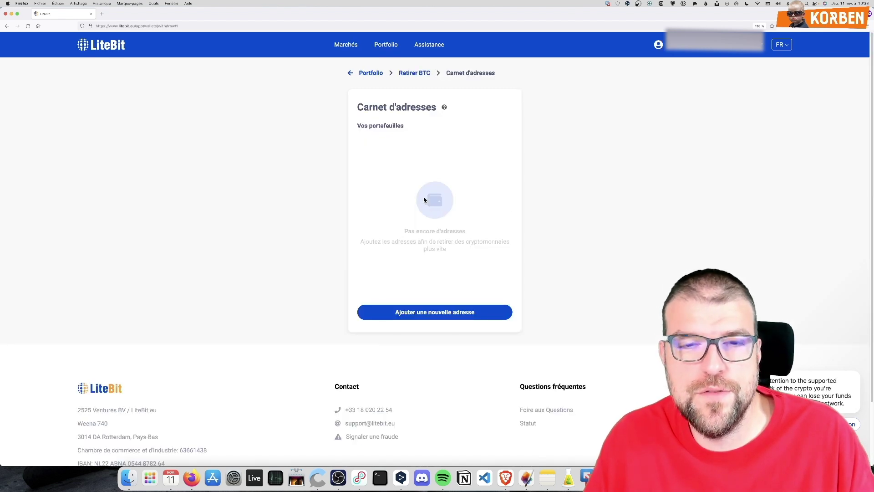
click(436, 313)
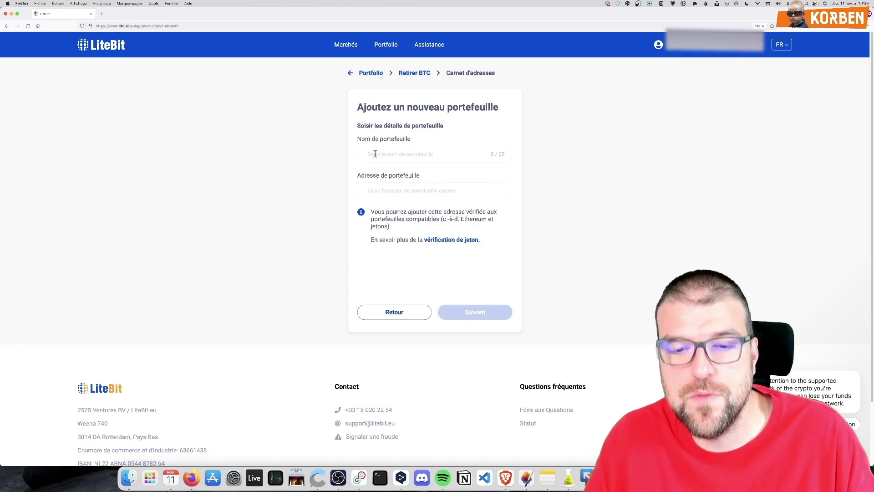
text(Perso)
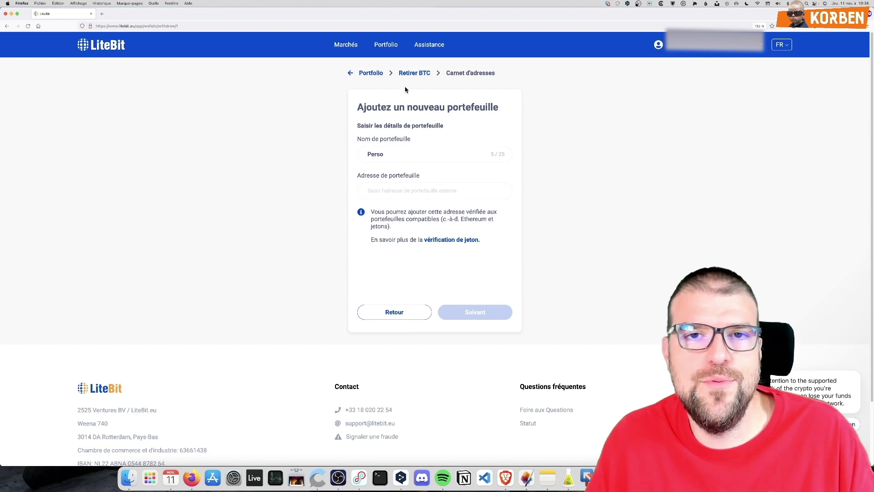
click(402, 74)
click(374, 74)
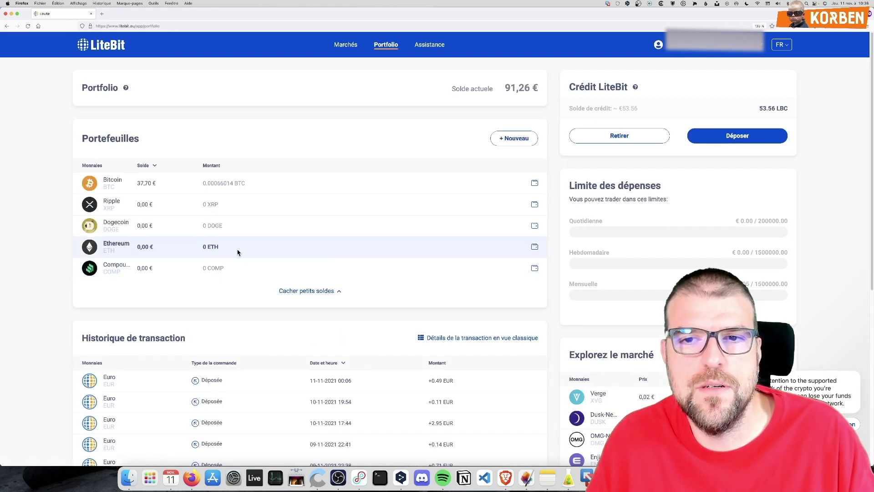
Add a new Decentraland (MANA) wallet to the portfolio
mouse_move(538, 187)
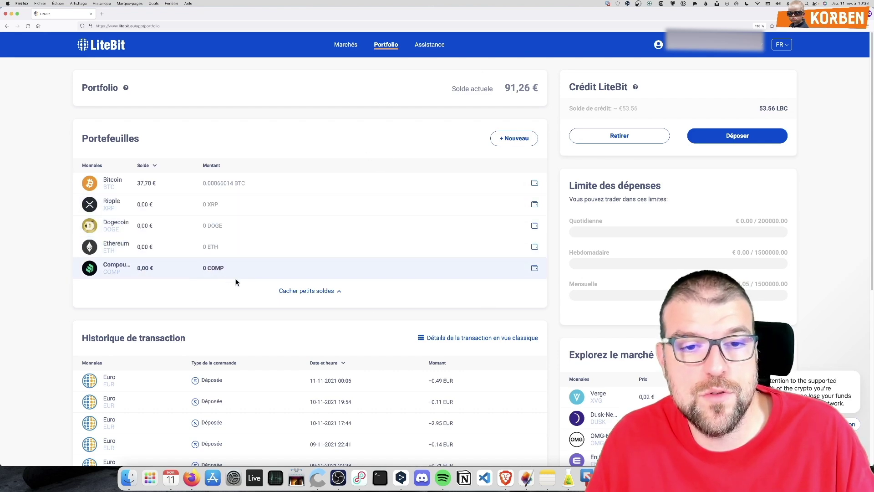
click(513, 138)
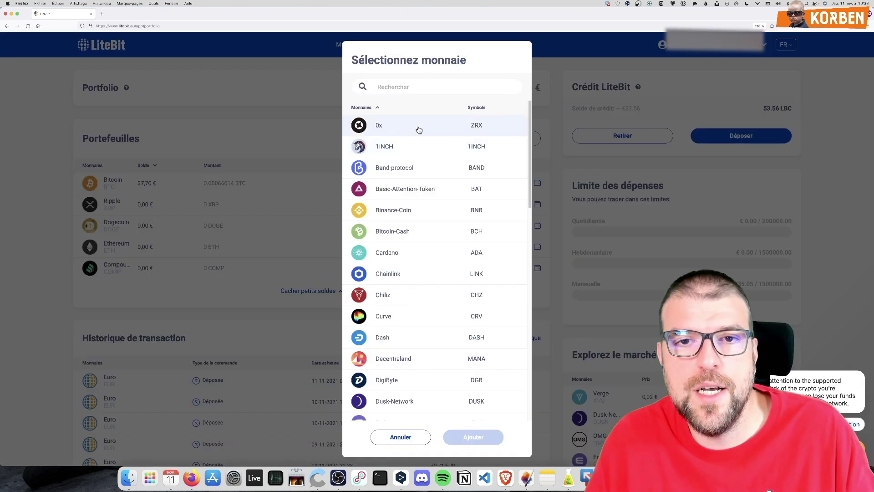
scroll(405, 309, down, 5)
scroll(409, 278, up, 2)
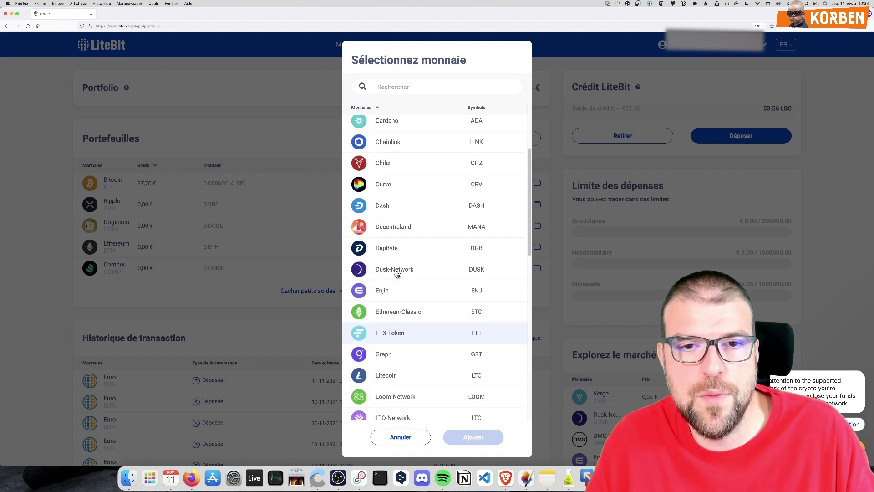
click(391, 234)
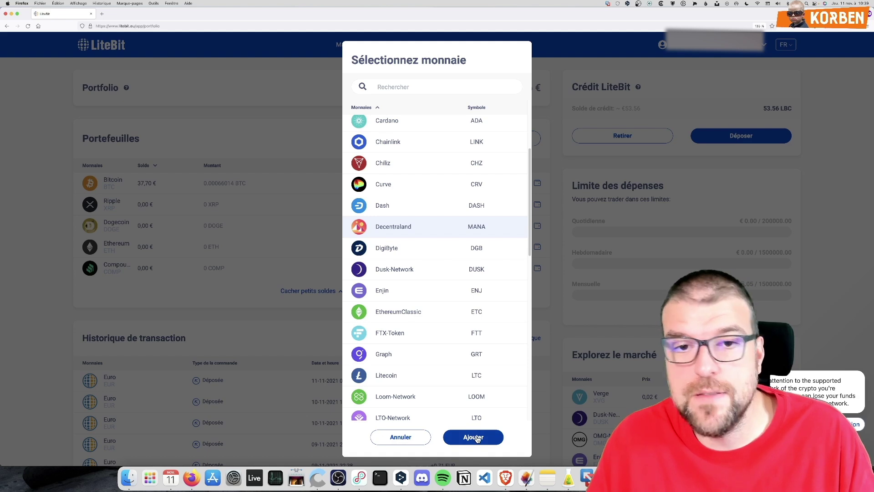
click(476, 438)
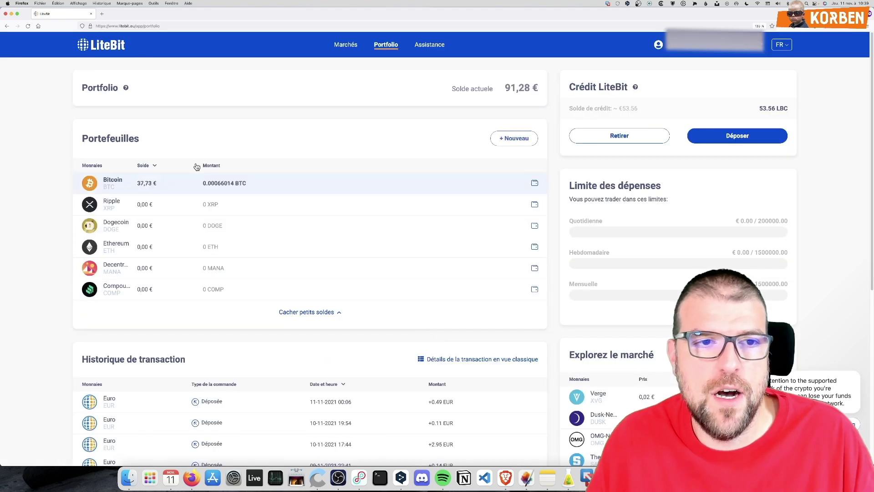
click(533, 269)
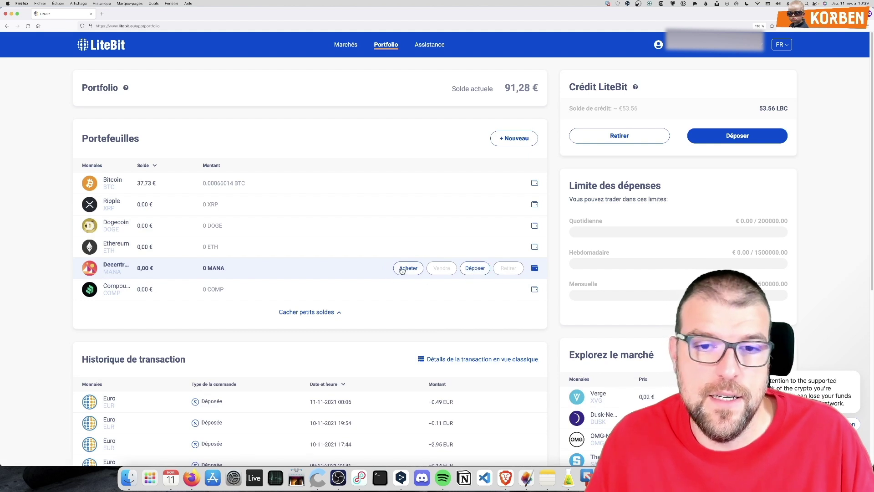
click(475, 269)
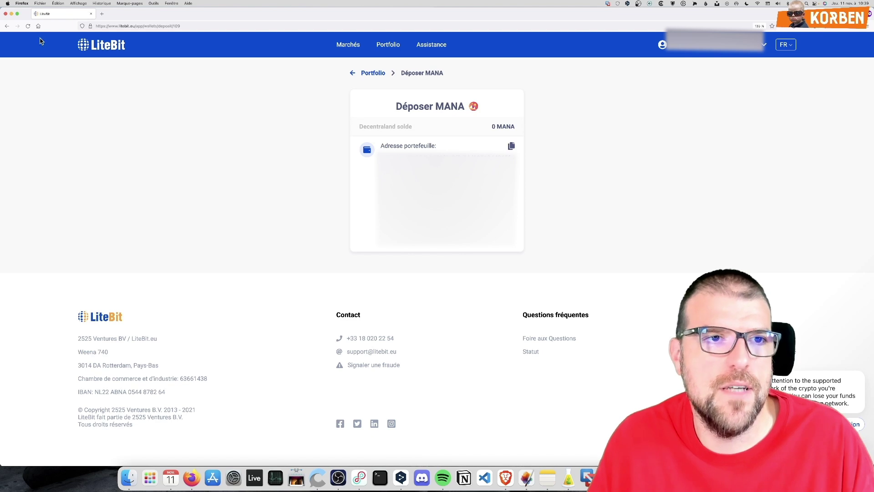
click(7, 27)
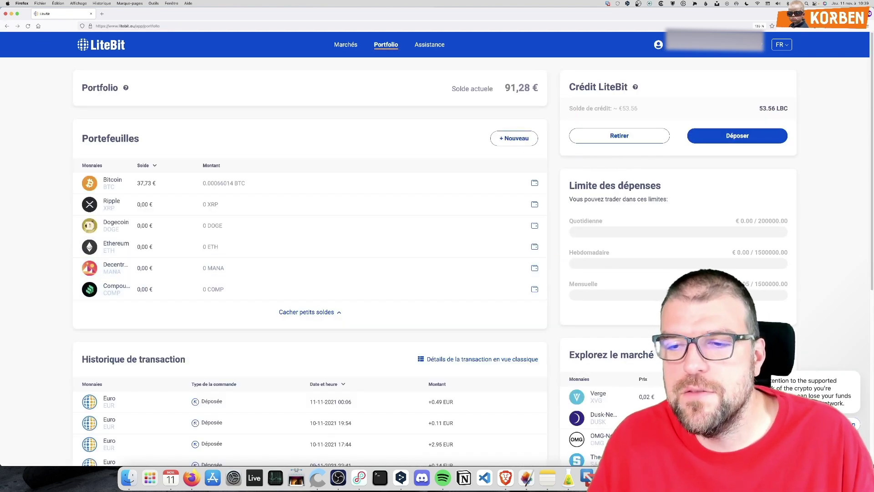
click(855, 362)
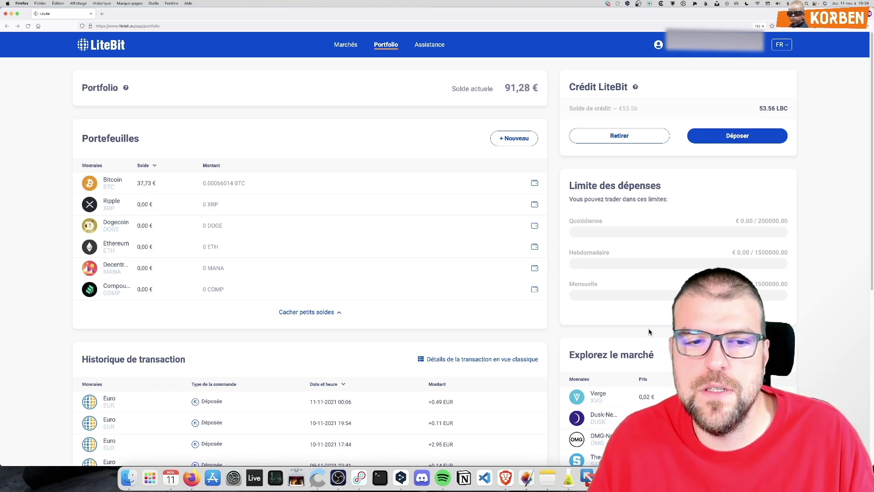
scroll(582, 314, down, 3)
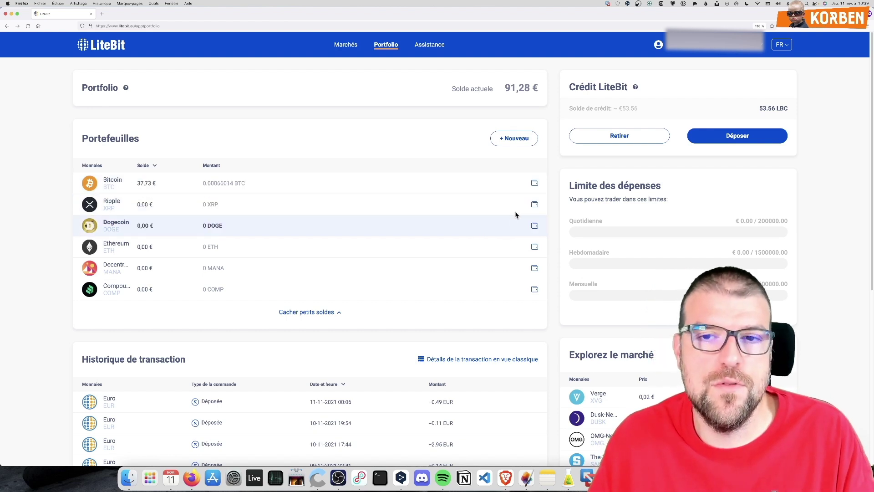
click(534, 181)
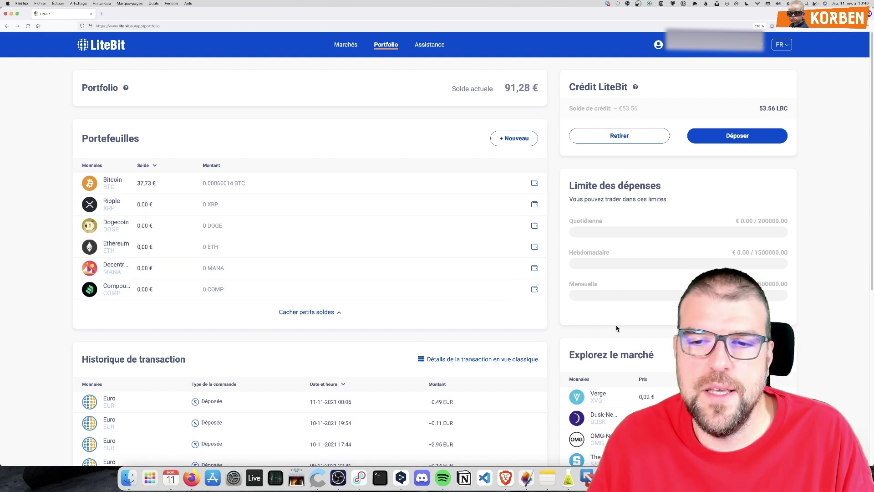
mouse_move(507, 183)
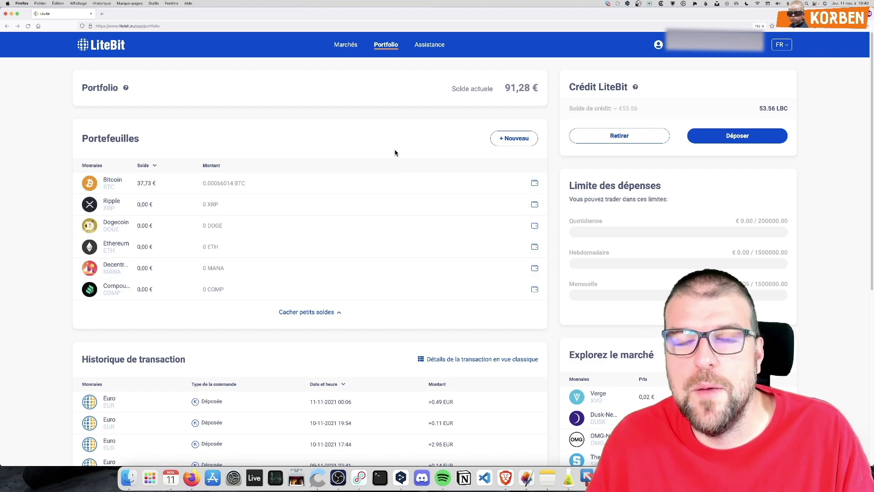
Browse the Centre d'aide contact options and FAQ list, then close its tab to return to Portfolio
click(426, 47)
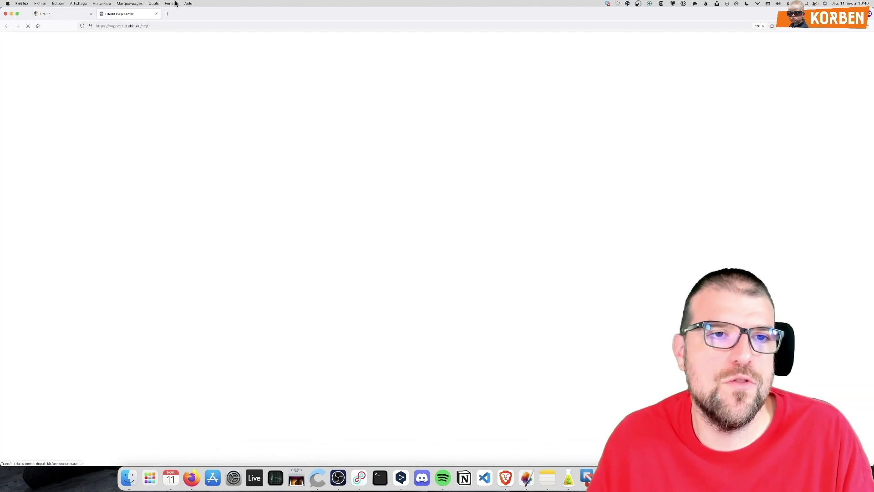
scroll(275, 314, down, 10)
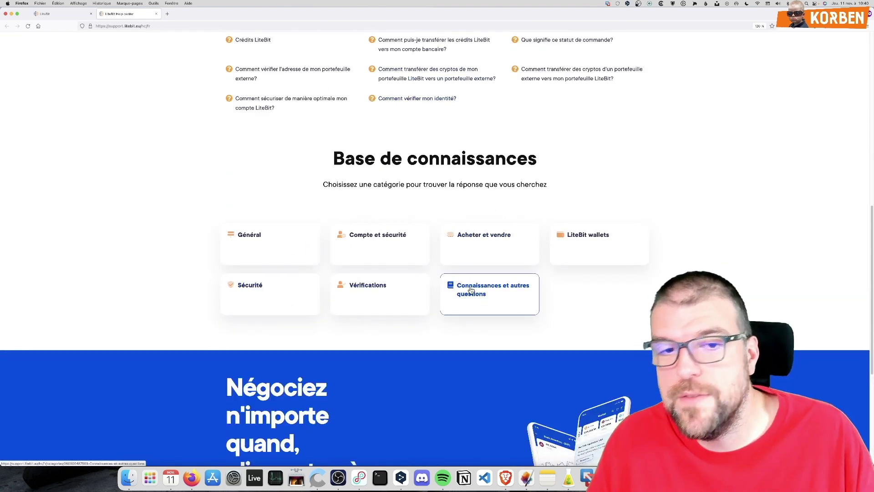
scroll(395, 335, up, 4)
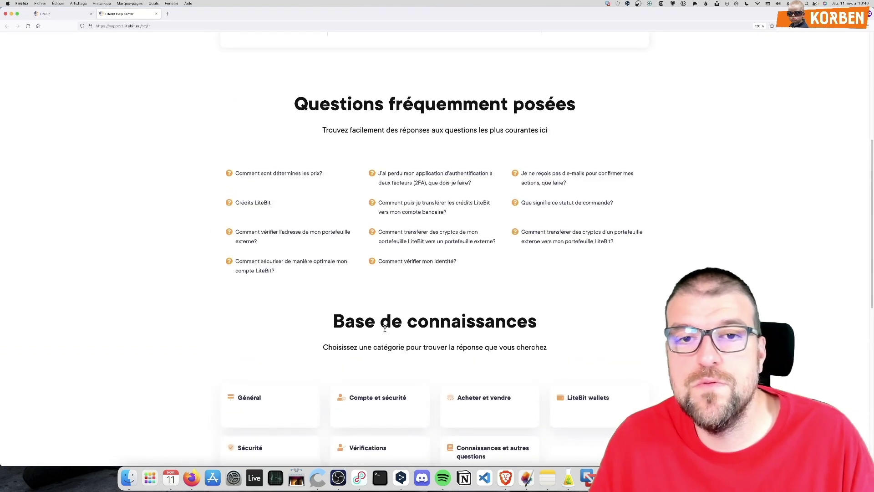
scroll(378, 312, up, 5)
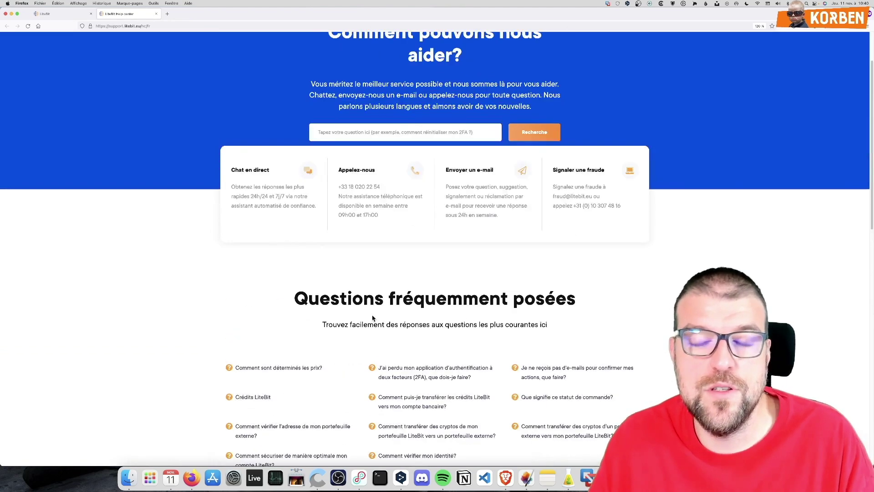
scroll(380, 363, down, 3)
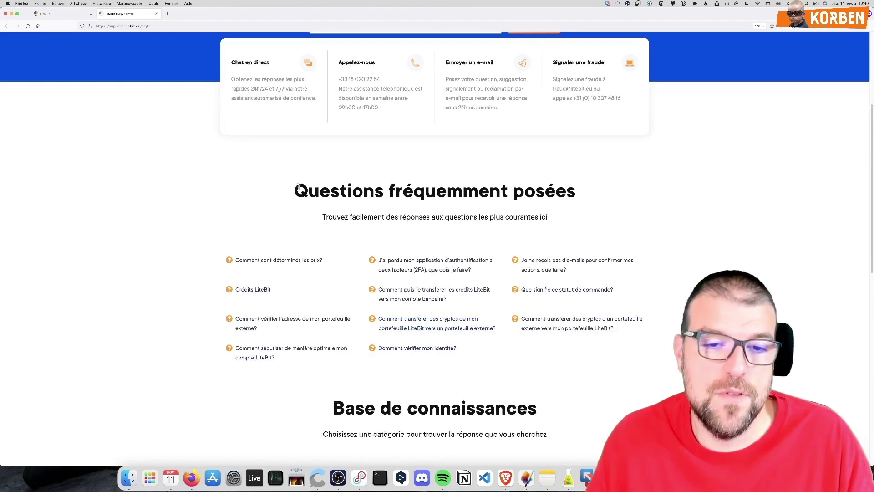
scroll(474, 378, down, 2)
scroll(439, 357, up, 4)
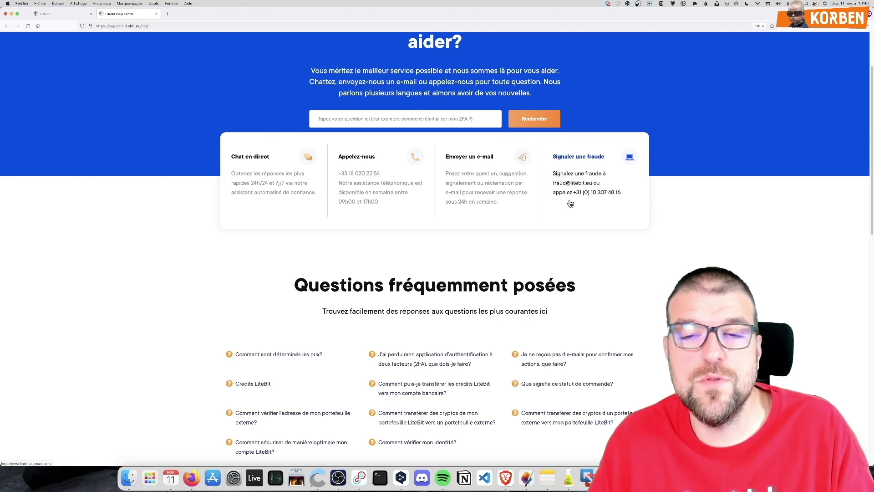
scroll(439, 331, down, 3)
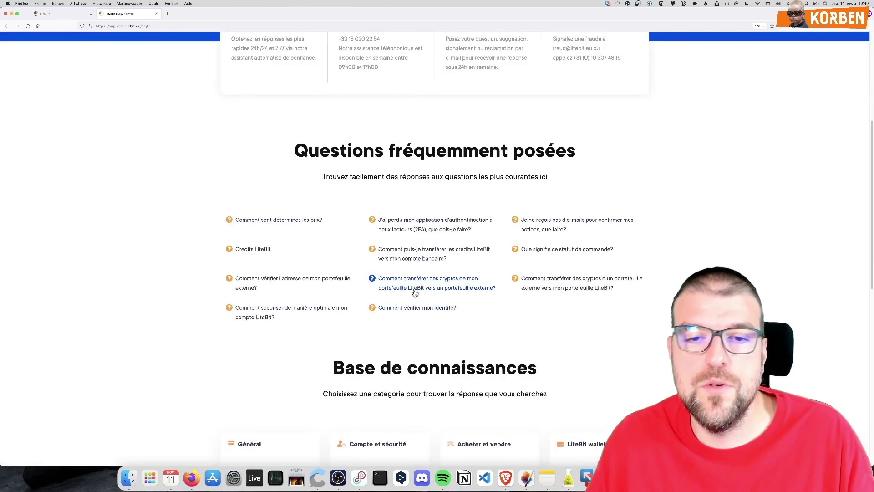
scroll(414, 291, up, 4)
scroll(415, 299, up, 2)
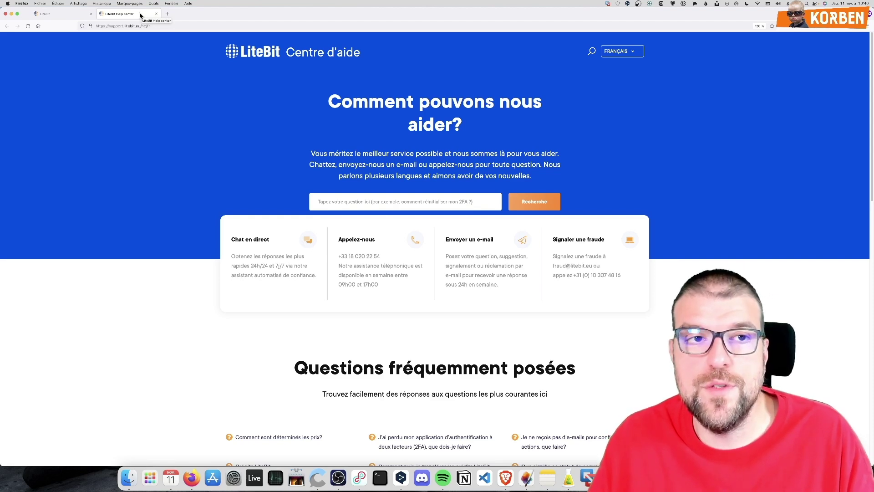
click(156, 14)
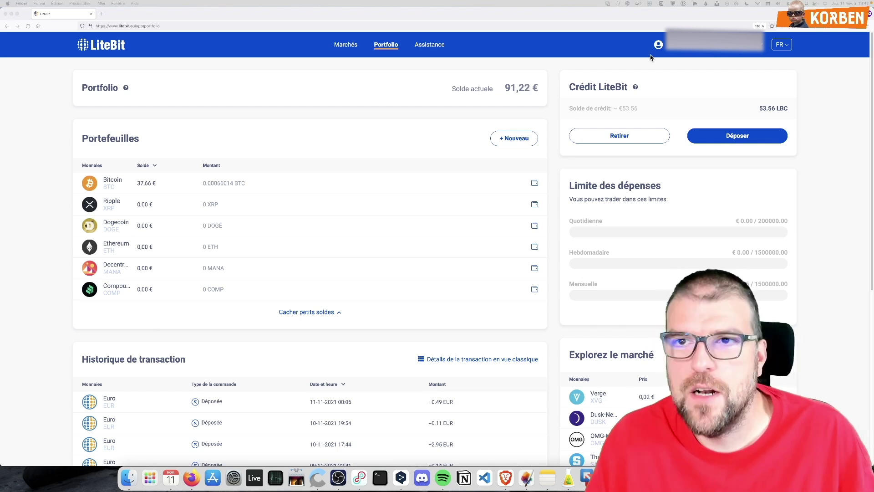
Choose Paramètres from the account name dropdown to reach the Mon Compte settings page
click(689, 51)
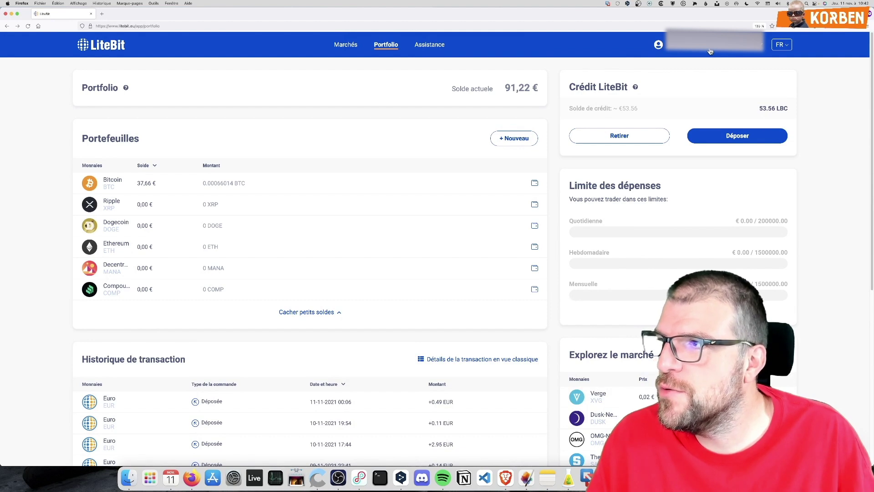
click(710, 49)
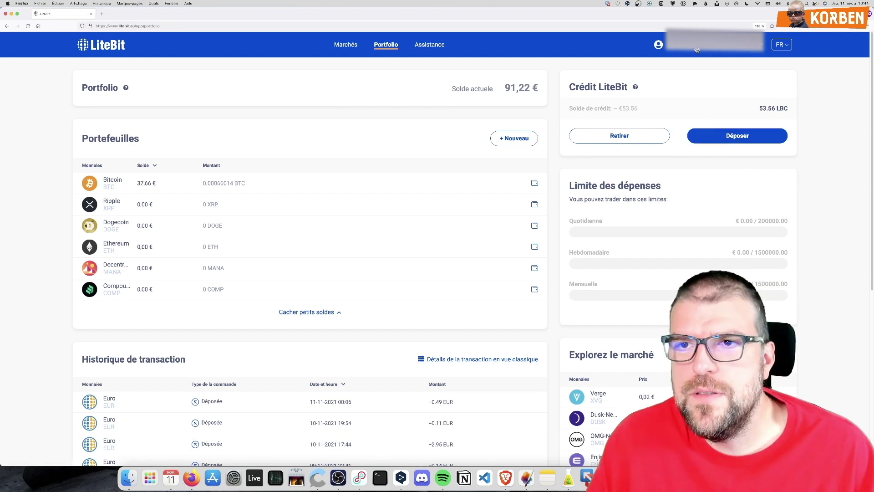
click(699, 61)
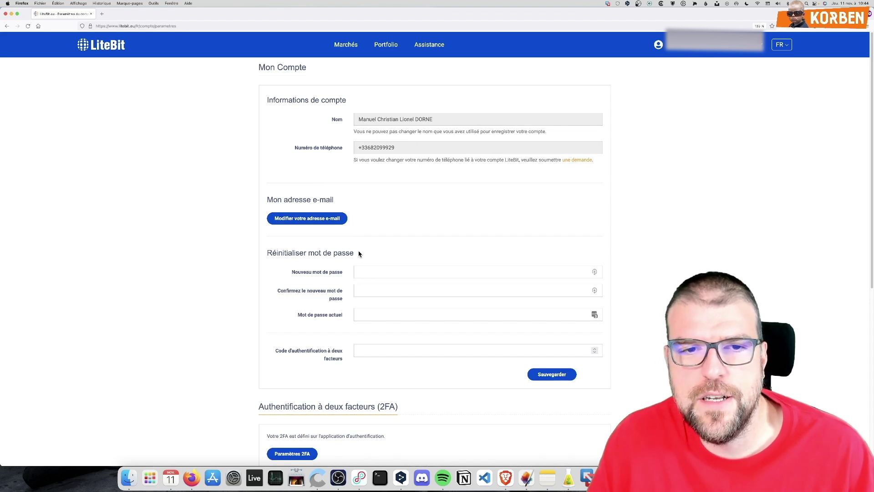
Scroll down through the Mon Compte password, two-factor authentication and update sections
scroll(360, 218, down, 3)
scroll(296, 319, down, 5)
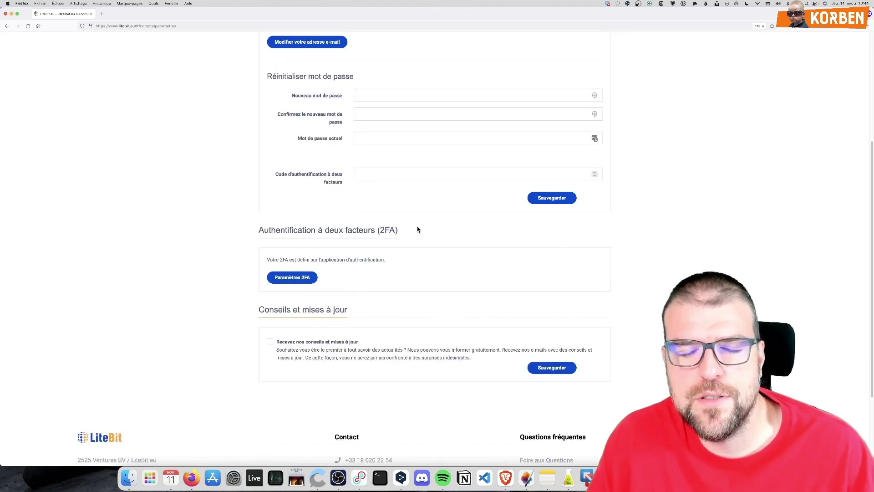
scroll(302, 307, down, 3)
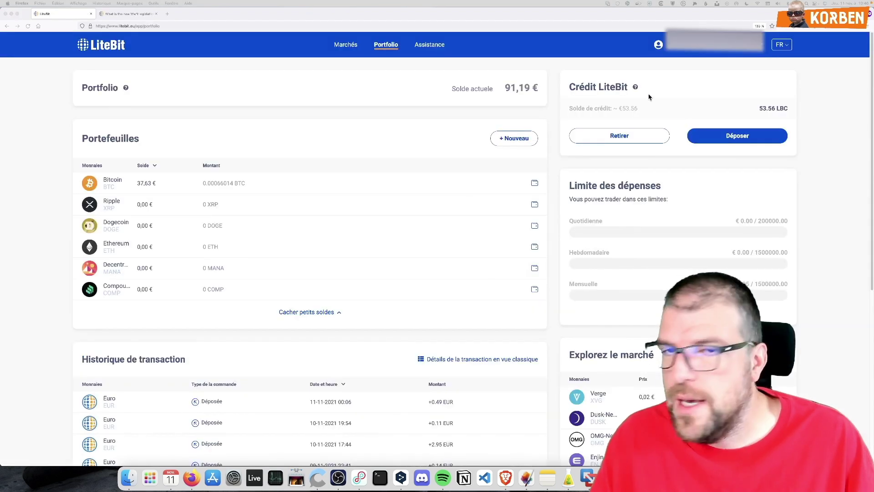
Go to Vérification et limites and highlight the AML5 compliance intro sentence
click(681, 49)
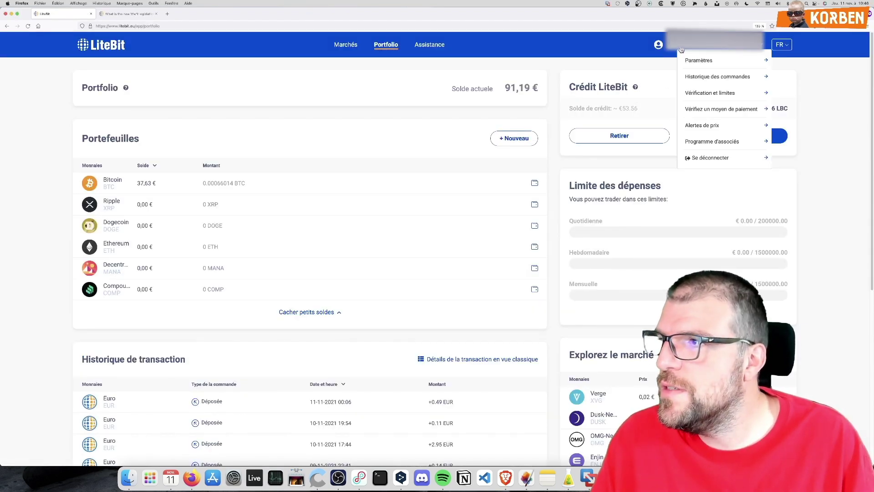
click(701, 94)
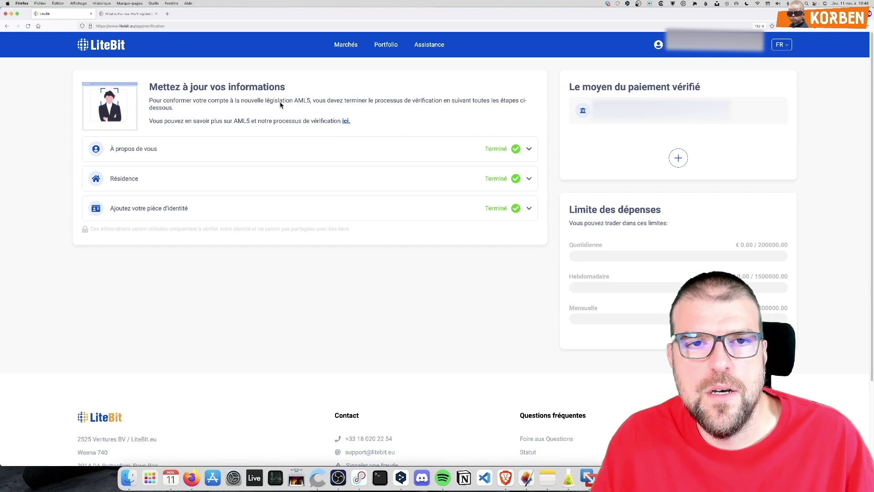
drag(149, 100, 255, 101)
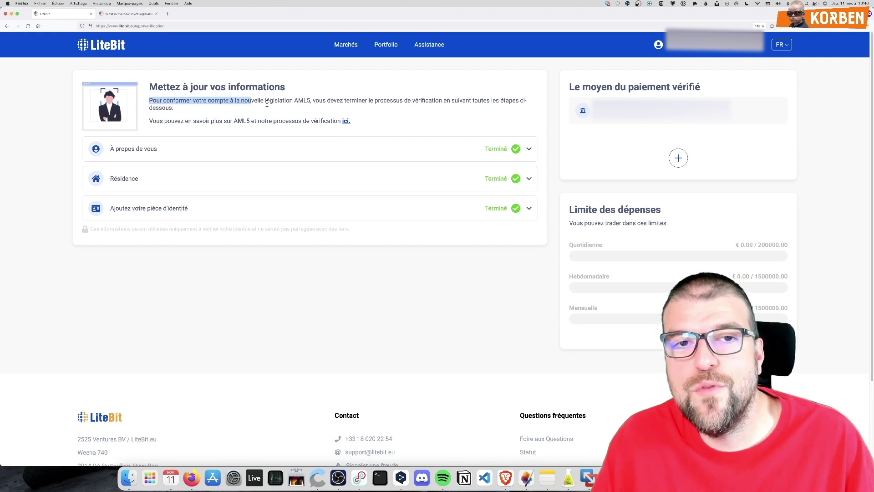
click(282, 101)
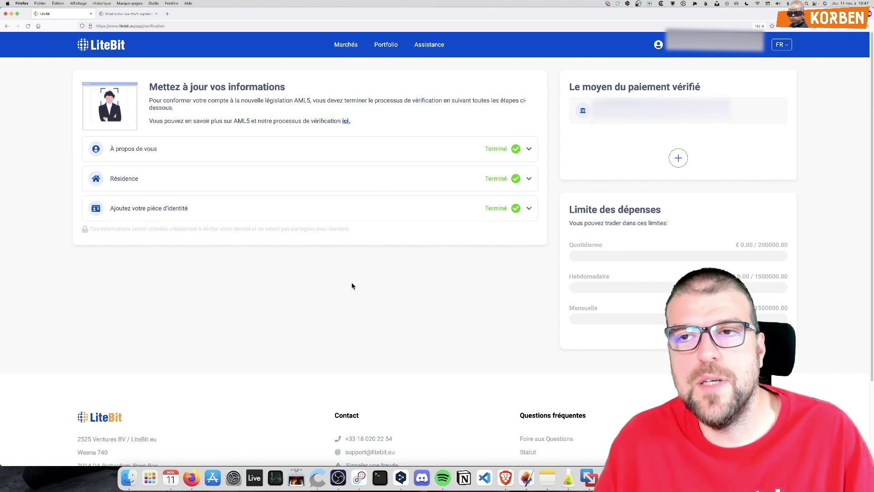
Highlight the 200000 daily spending limit, then switch to the AML5 article tab
scroll(693, 256, down, 3)
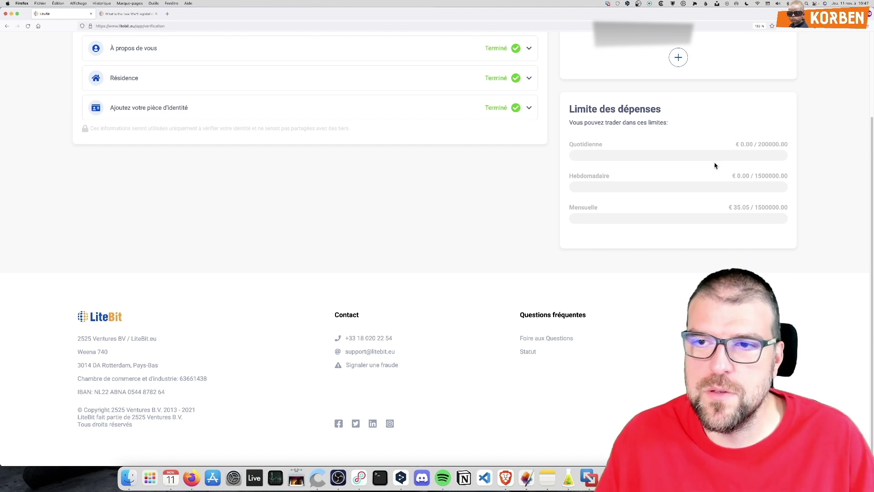
drag(759, 144, 781, 143)
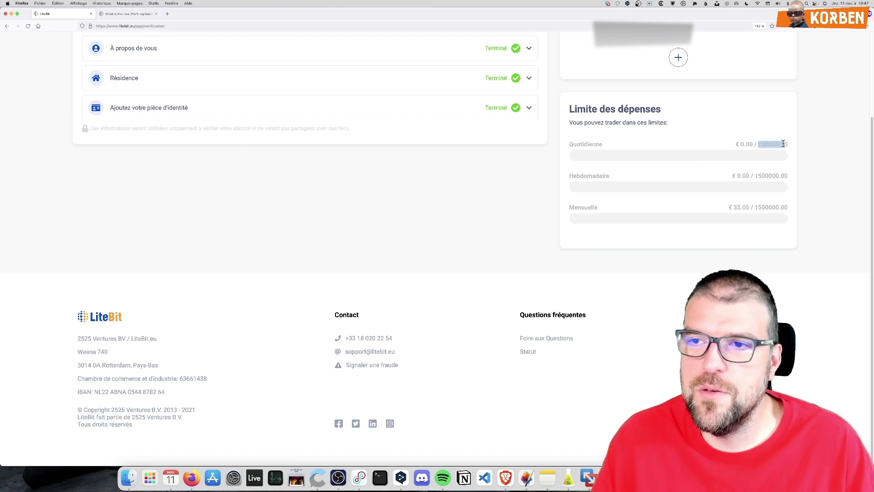
click(778, 144)
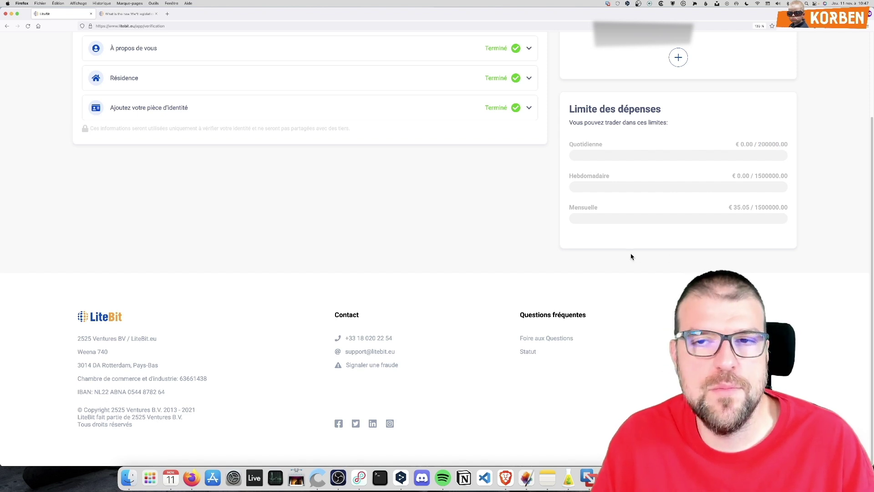
scroll(619, 260, up, 5)
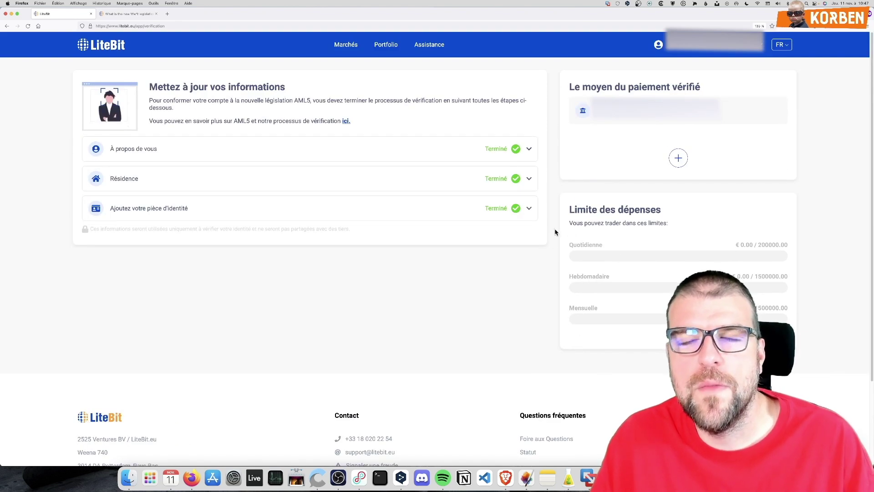
click(144, 18)
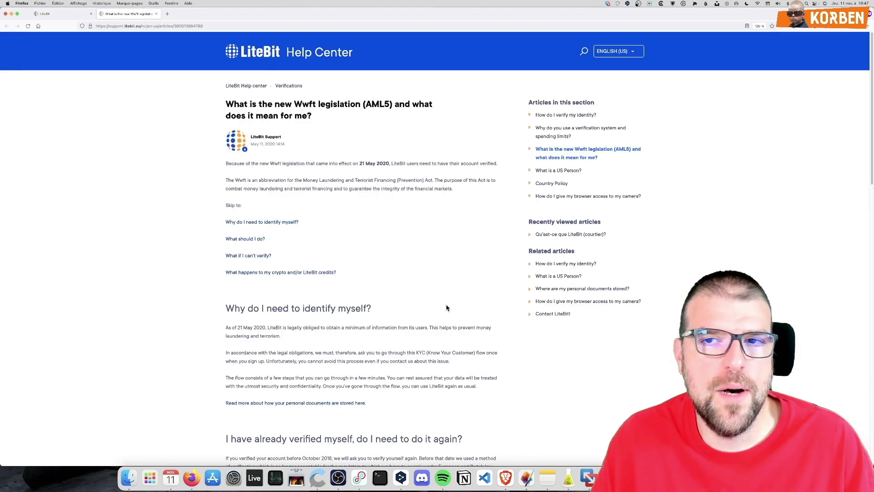
Show the AML5 article in Français and read it through, then return to the account tab
click(615, 51)
click(610, 64)
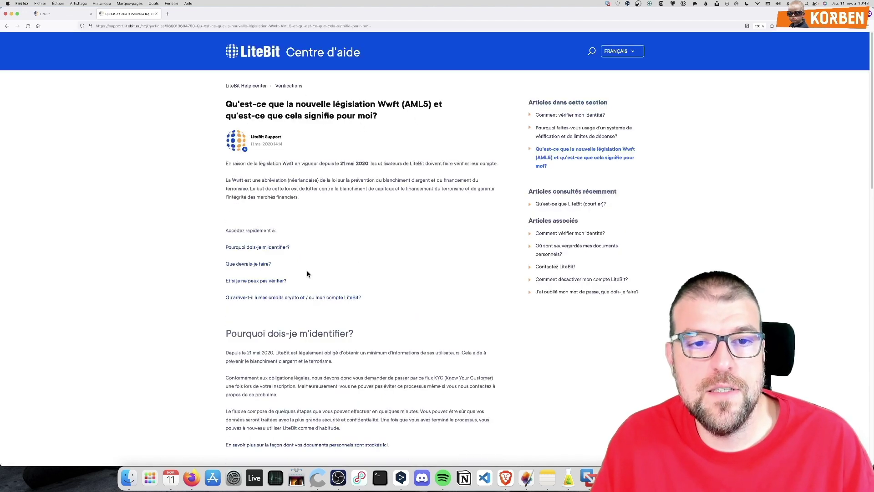
scroll(326, 274, down, 10)
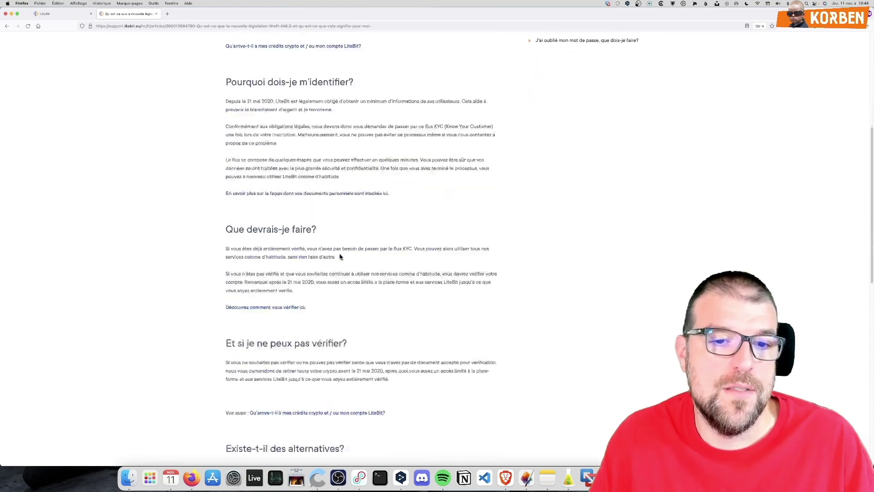
scroll(336, 253, down, 10)
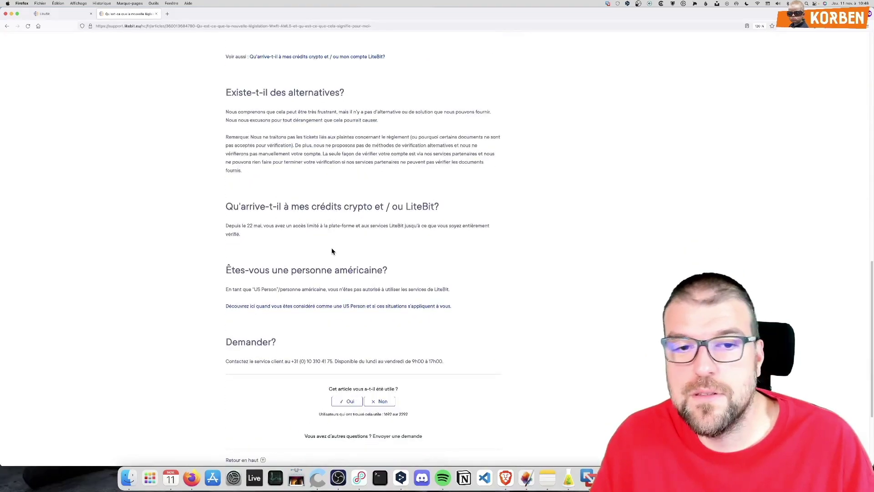
scroll(327, 247, up, 6)
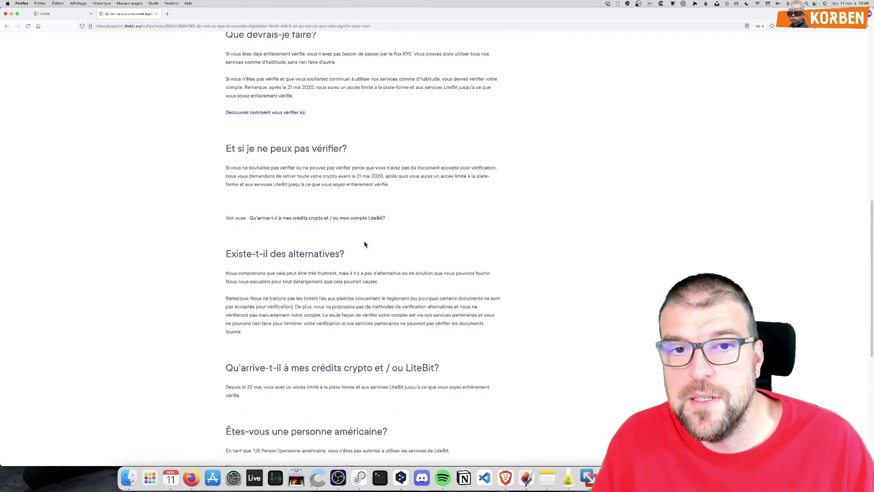
scroll(353, 211, up, 5)
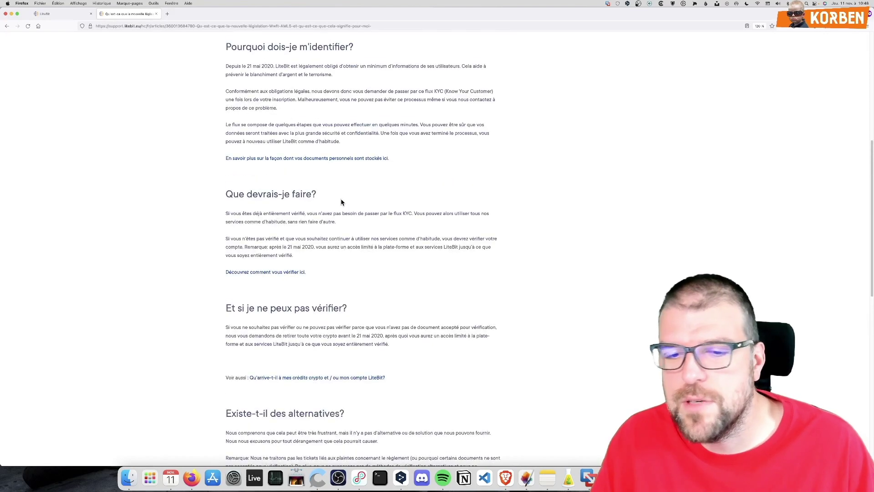
scroll(339, 208, up, 5)
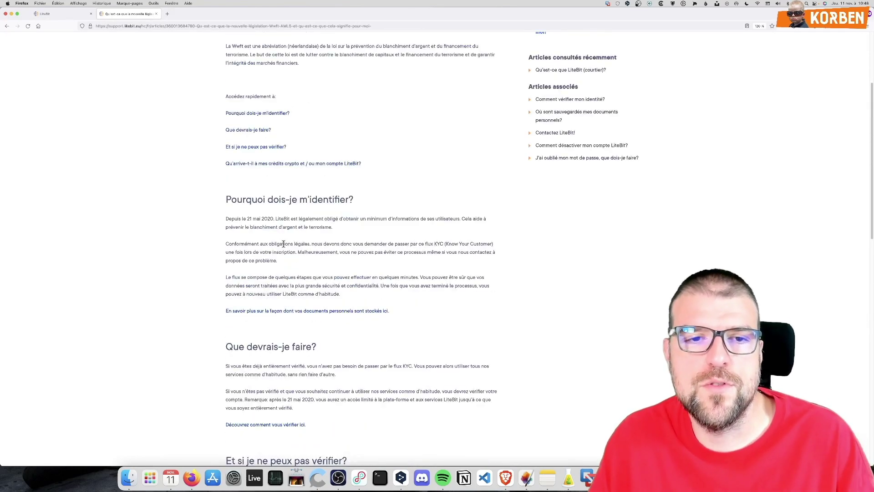
scroll(284, 250, up, 5)
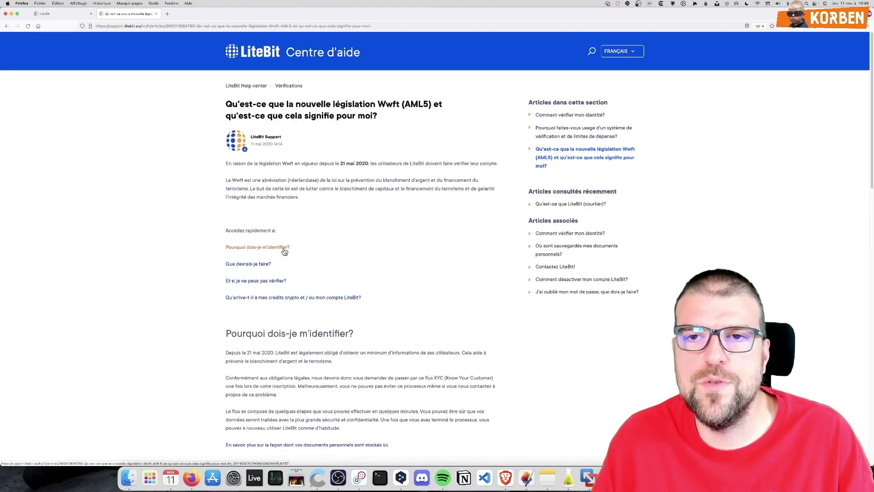
click(77, 15)
Review the Portfolio page wallets, then go to the Marchés page with the Bitcoin buy form
click(382, 46)
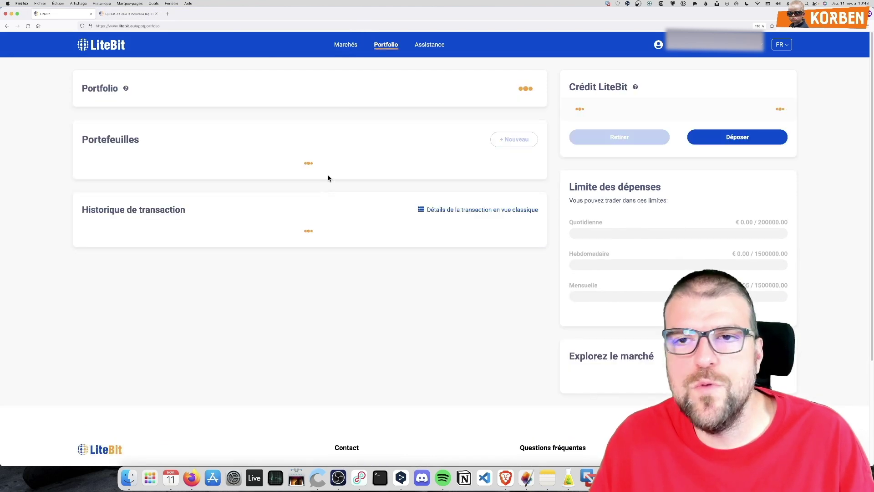
scroll(296, 286, down, 1)
scroll(291, 286, down, 10)
scroll(287, 283, up, 10)
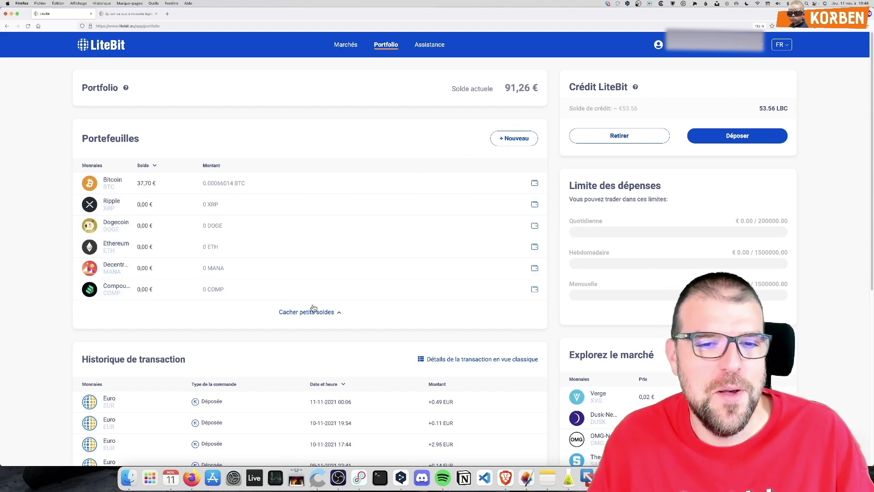
click(347, 46)
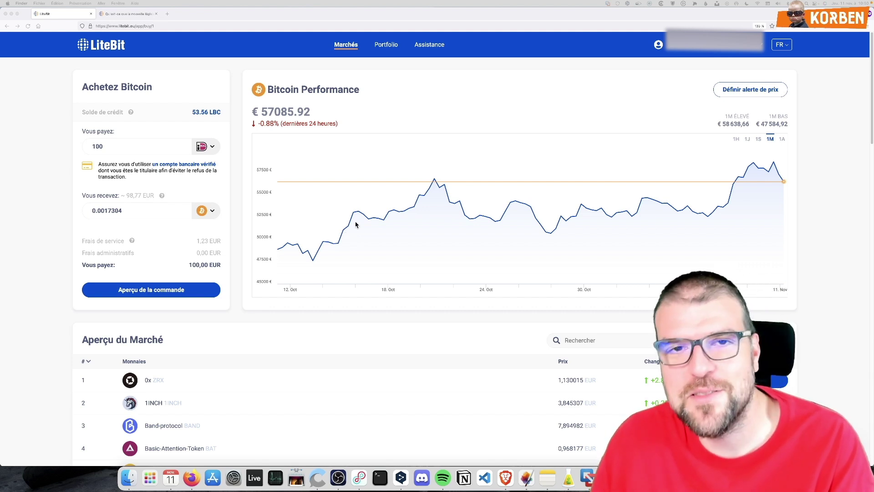
scroll(353, 271, down, 5)
scroll(343, 279, down, 10)
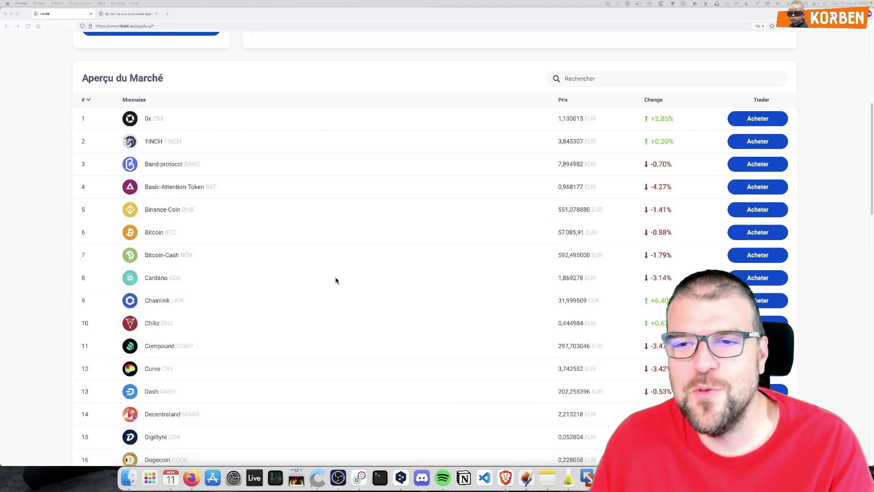
scroll(336, 275, up, 15)
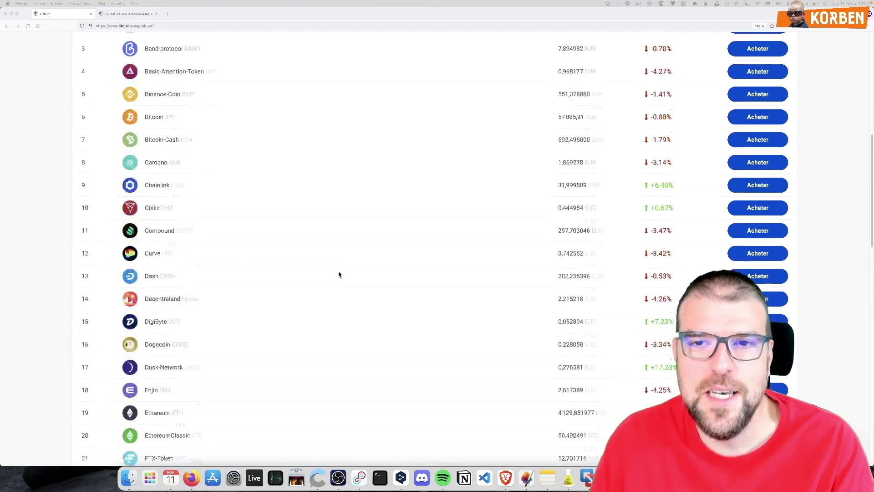